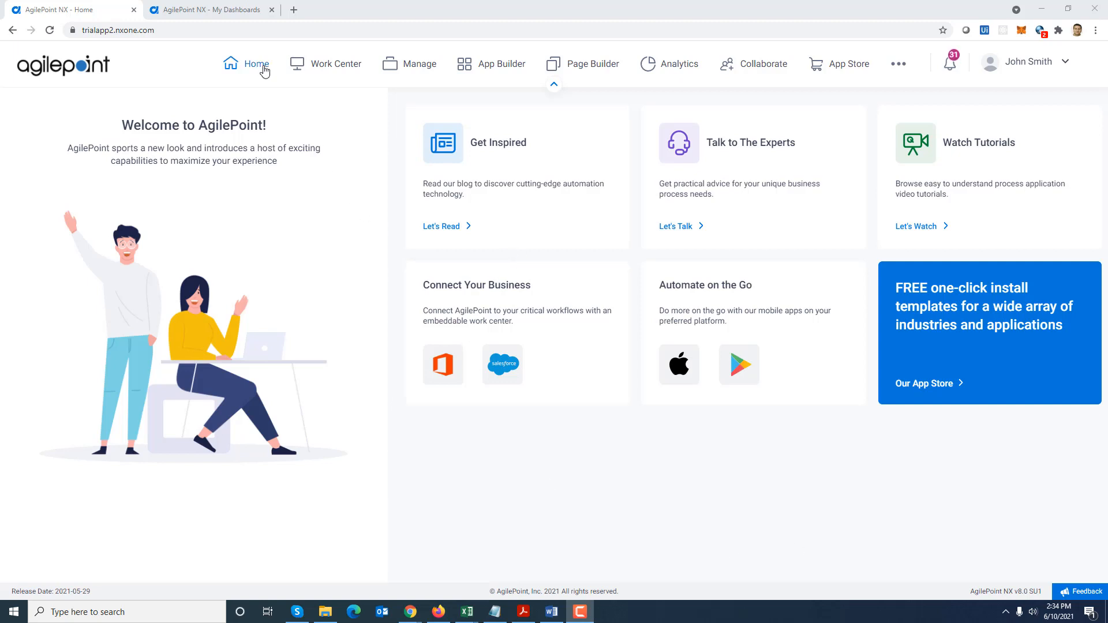
# Look over the finished Northwind Dashboard in the other browser tab, and return to the home page
pyautogui.click(234, 14)
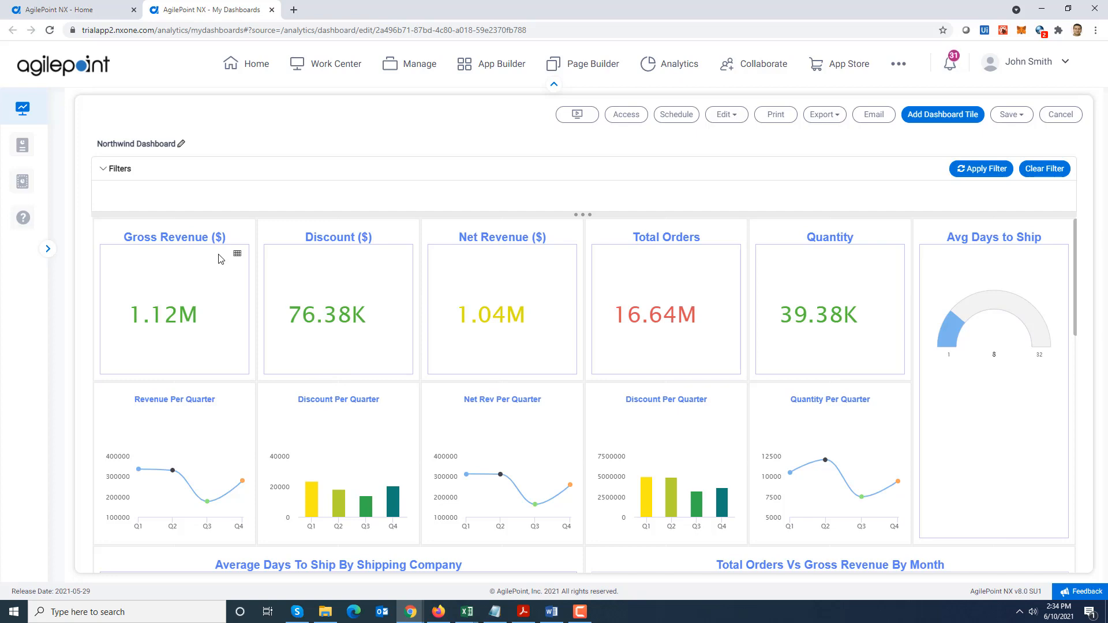
pyautogui.click(93, 12)
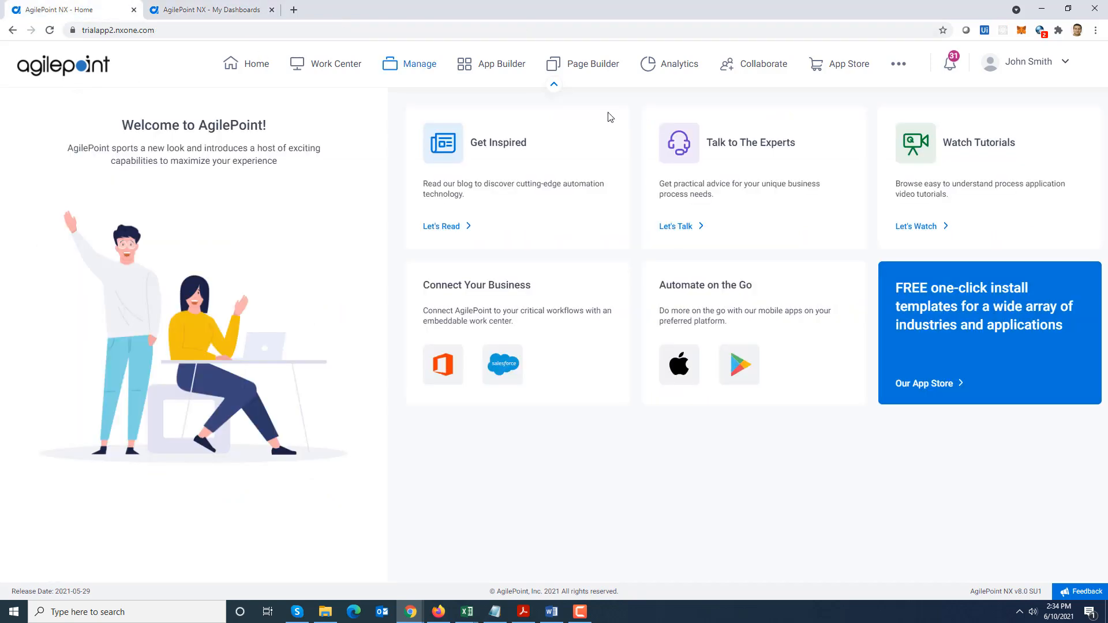
# Go to the Analytics reports and start creating a new report
pyautogui.click(679, 69)
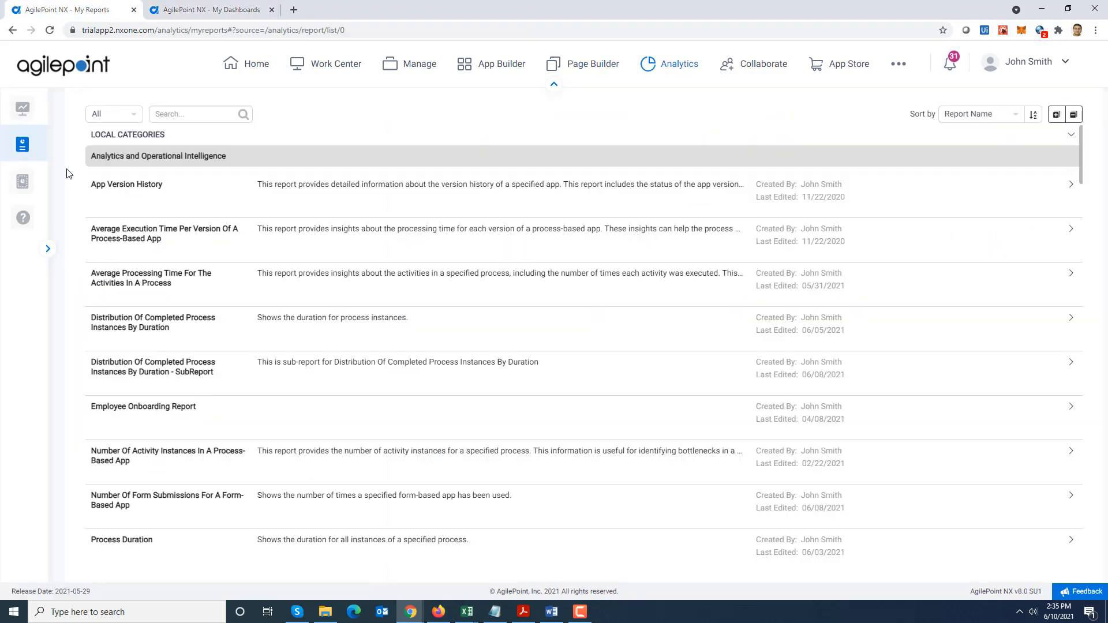
pyautogui.moveTo(23, 144)
pyautogui.click(166, 174)
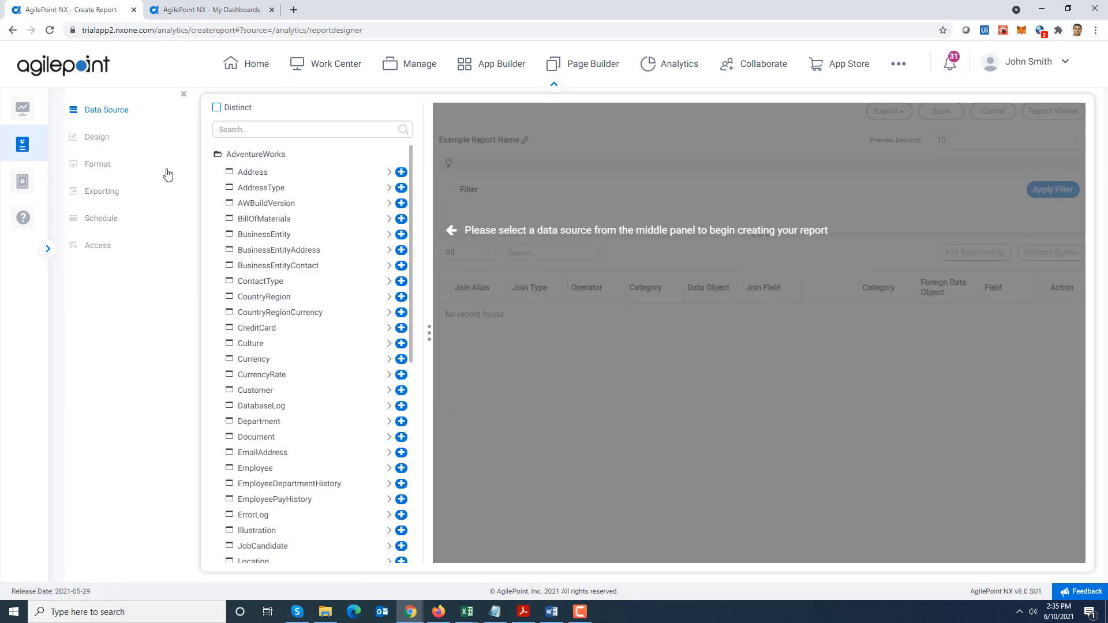
# Add the Customers, Orders and Order Subtotals objects from Northwind as the report's data sources
pyautogui.click(218, 154)
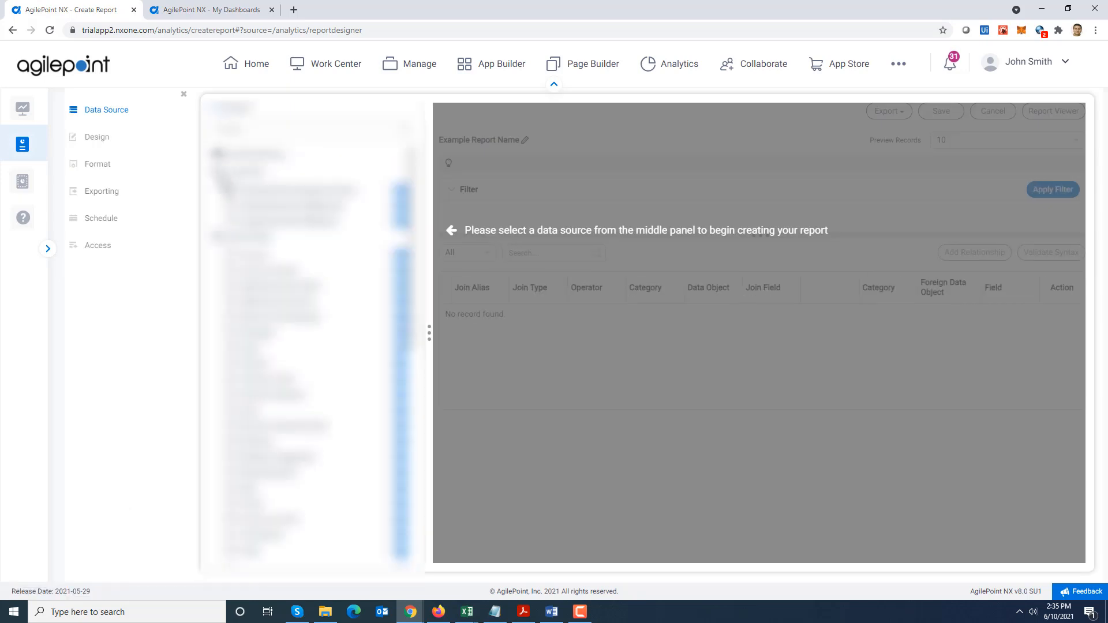
pyautogui.click(218, 191)
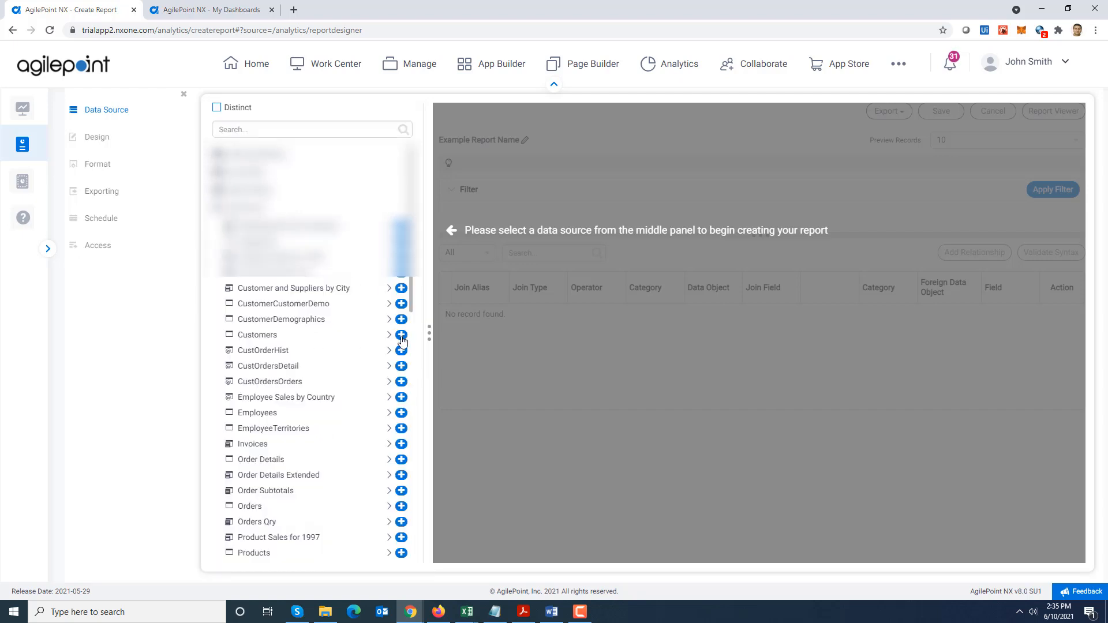
pyautogui.click(401, 336)
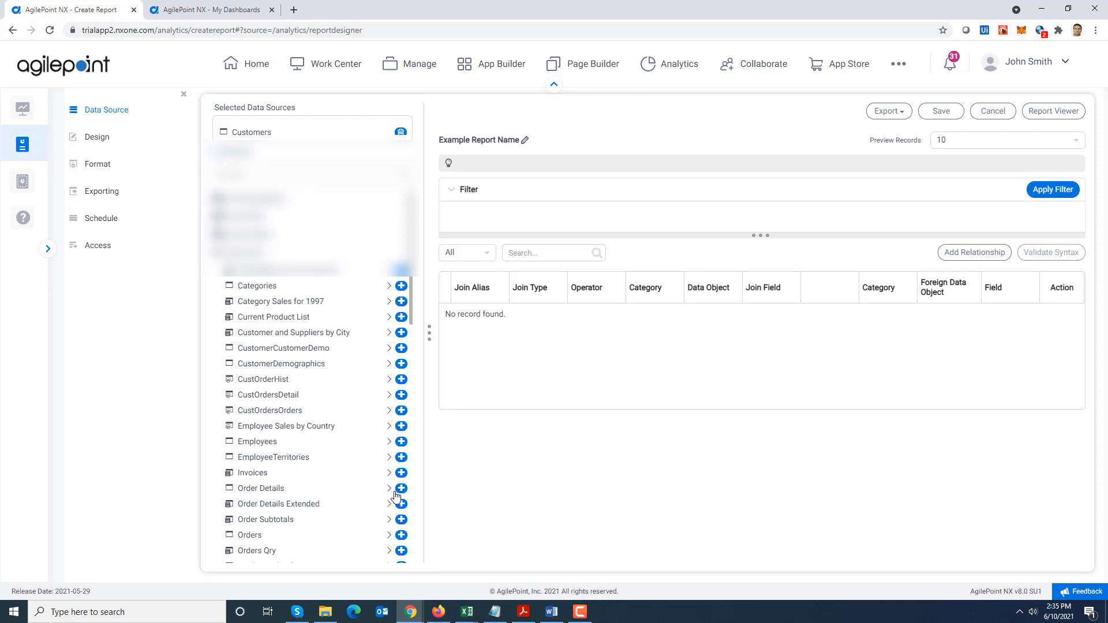
pyautogui.click(401, 534)
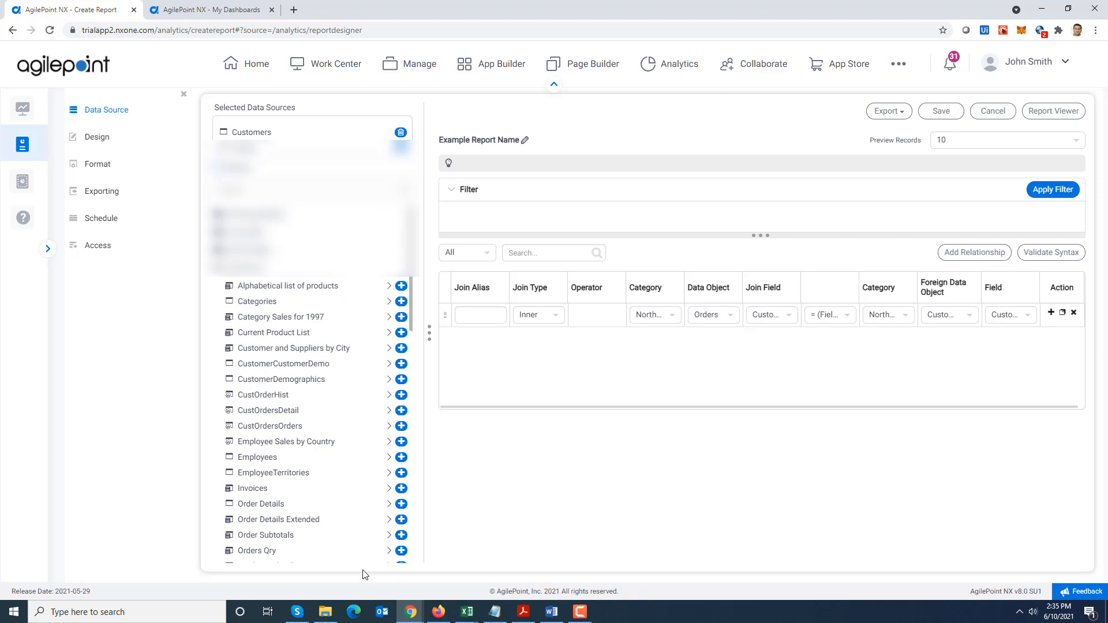
pyautogui.click(401, 535)
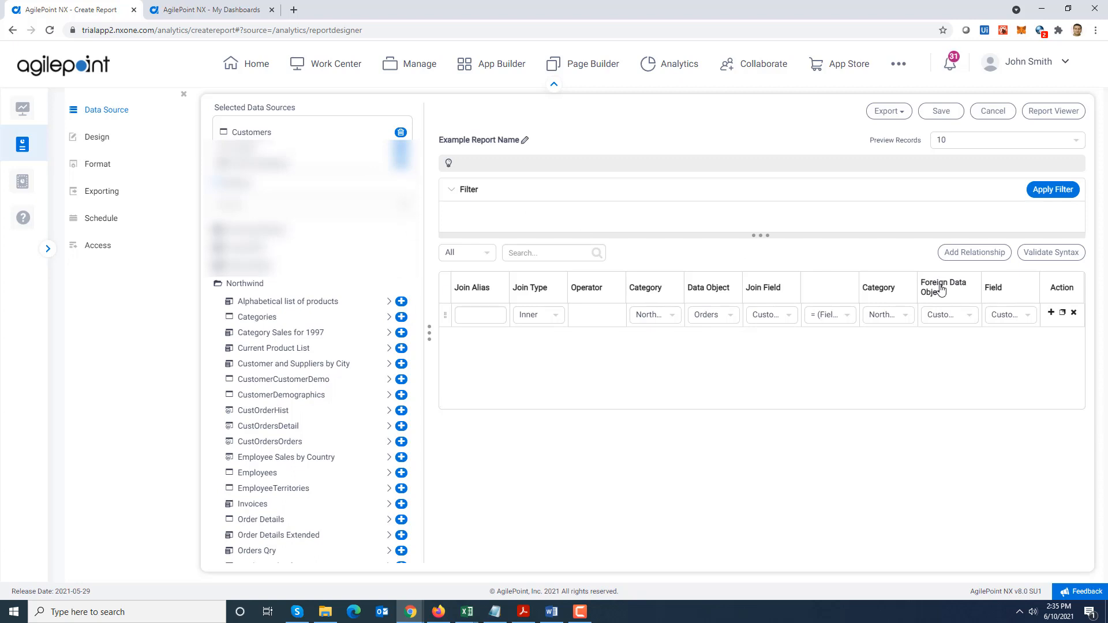
# Add a second relationship whose join side uses category Northwind, data object Order Subtotals and join field OrderID
pyautogui.click(966, 256)
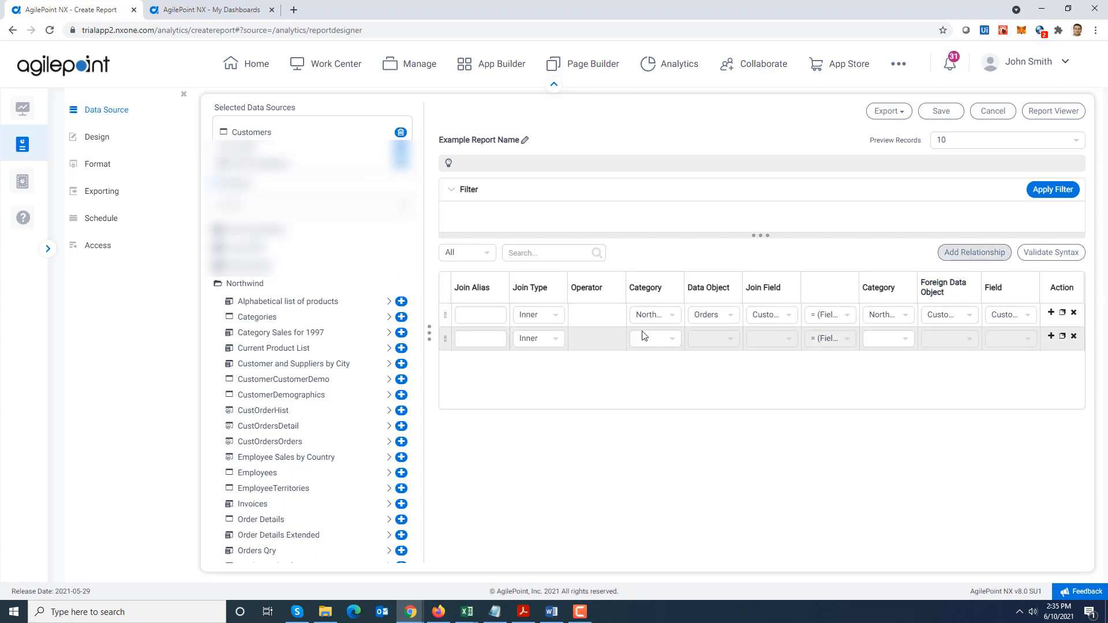
pyautogui.click(673, 342)
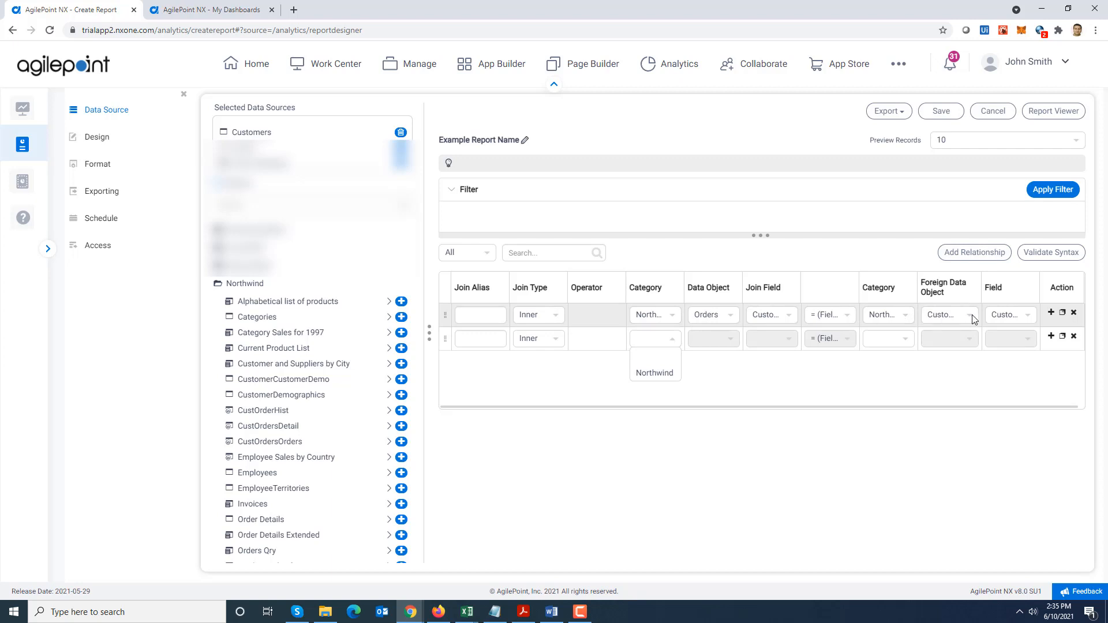
pyautogui.click(656, 375)
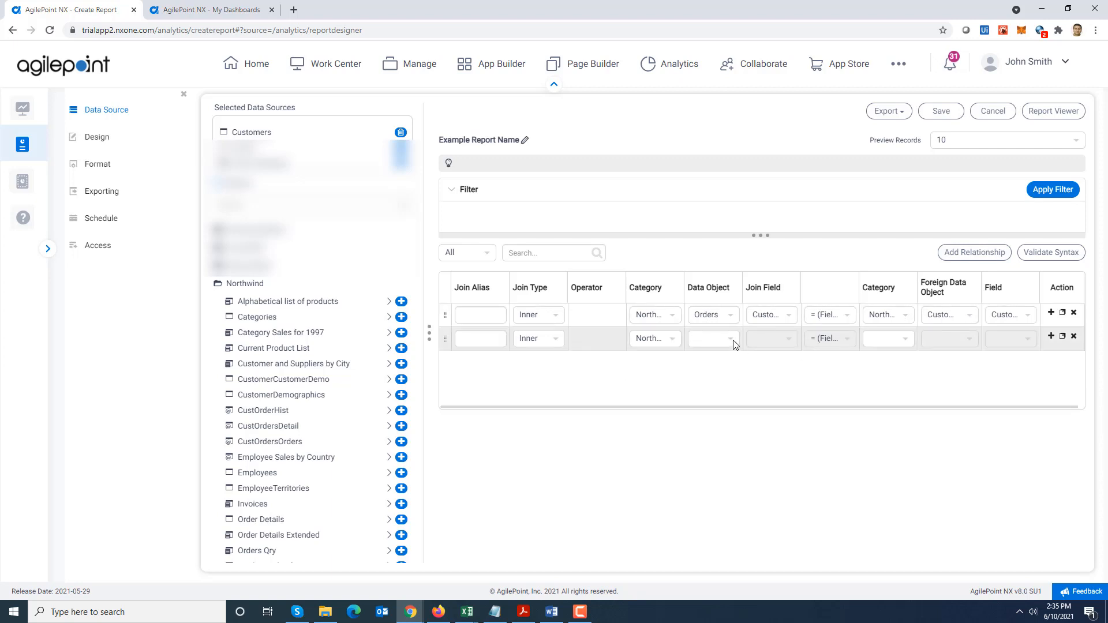
pyautogui.click(733, 344)
pyautogui.click(730, 410)
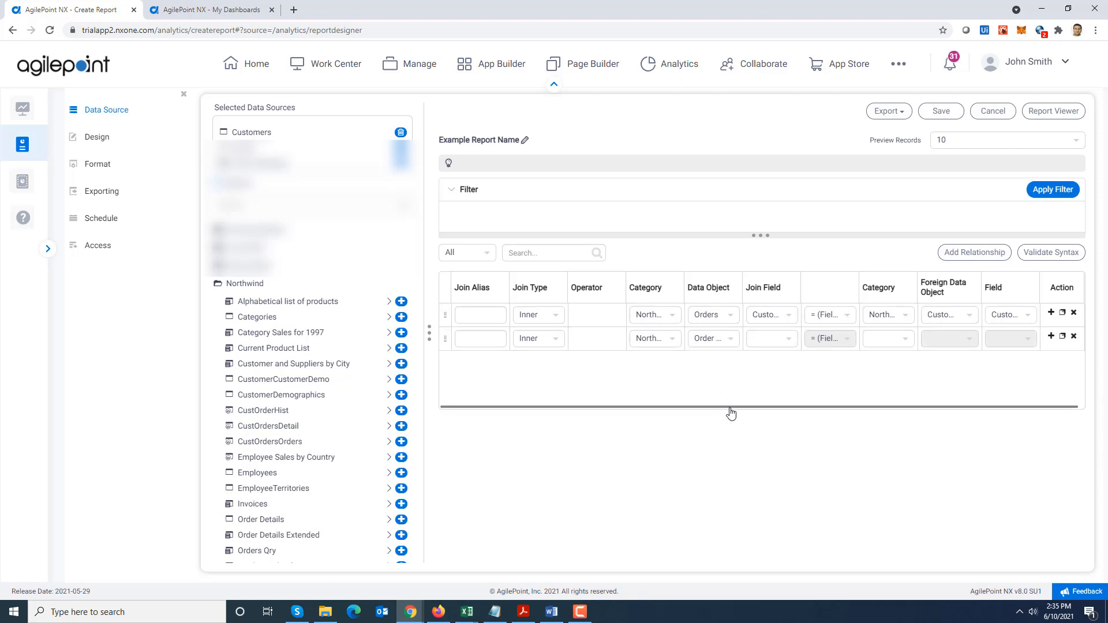
pyautogui.click(787, 341)
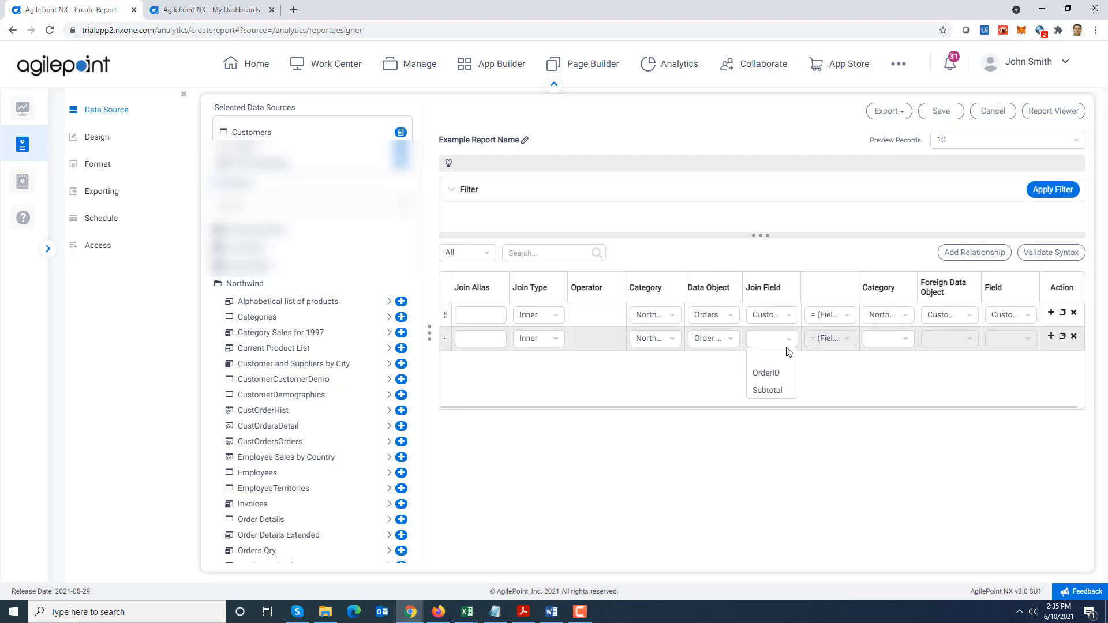
pyautogui.click(767, 373)
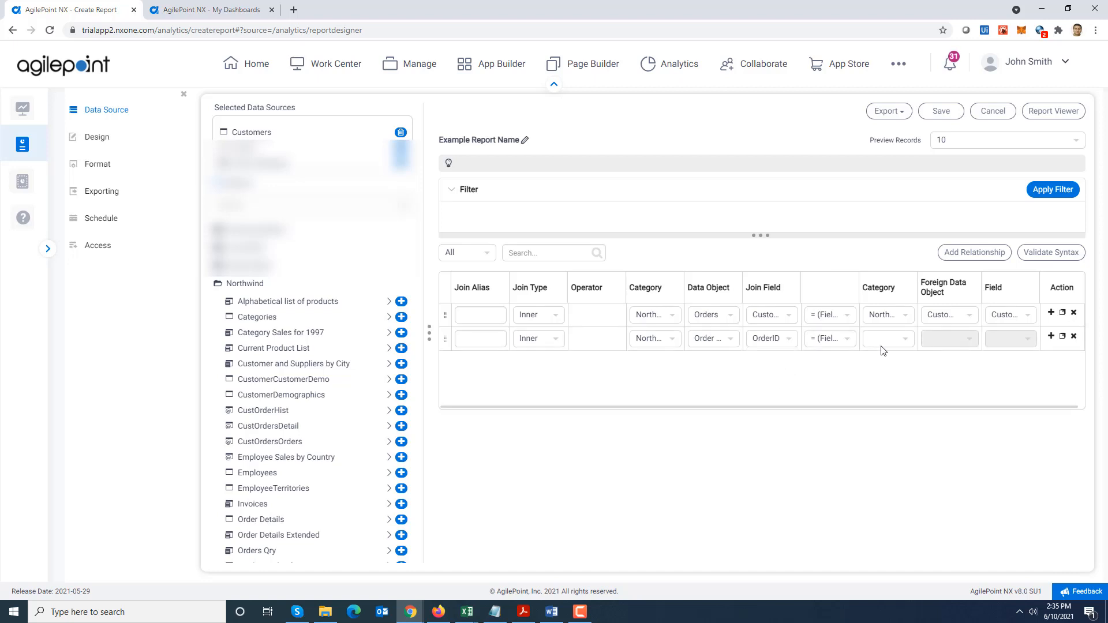
# Set the second relationship's foreign side to Northwind, Orders and field OrderID, and validate the relationship syntax
pyautogui.click(909, 341)
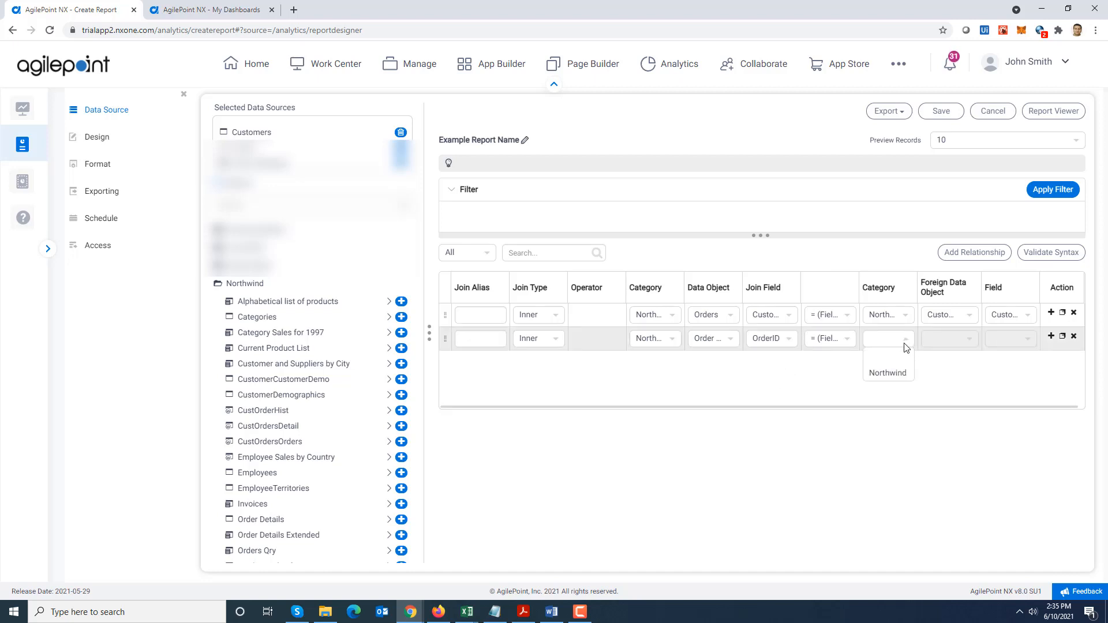
pyautogui.click(888, 372)
pyautogui.click(961, 341)
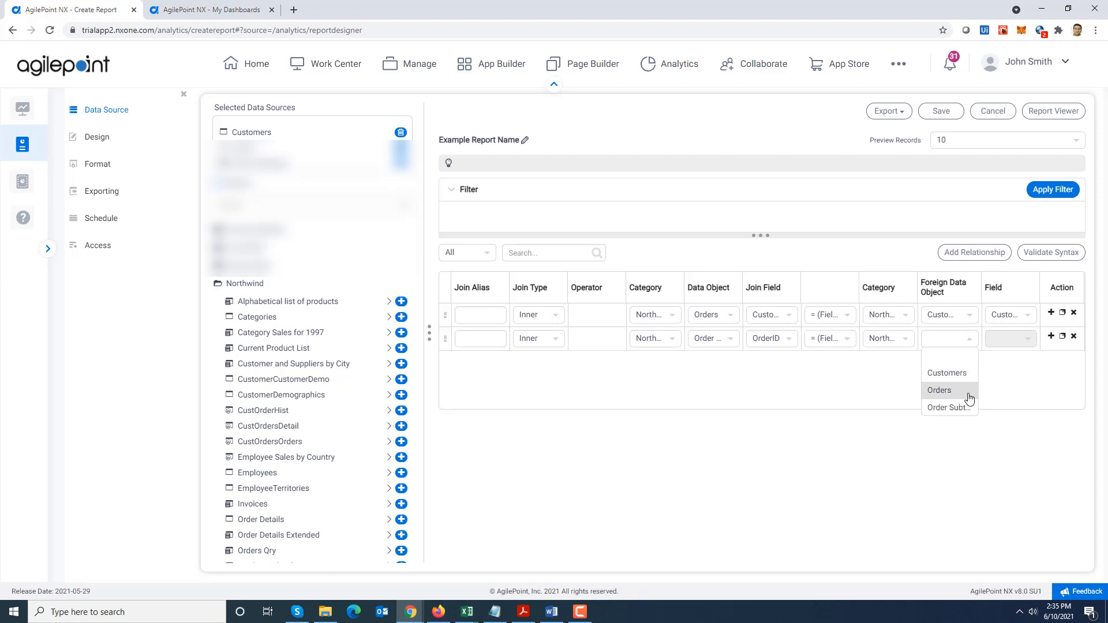
pyautogui.click(969, 391)
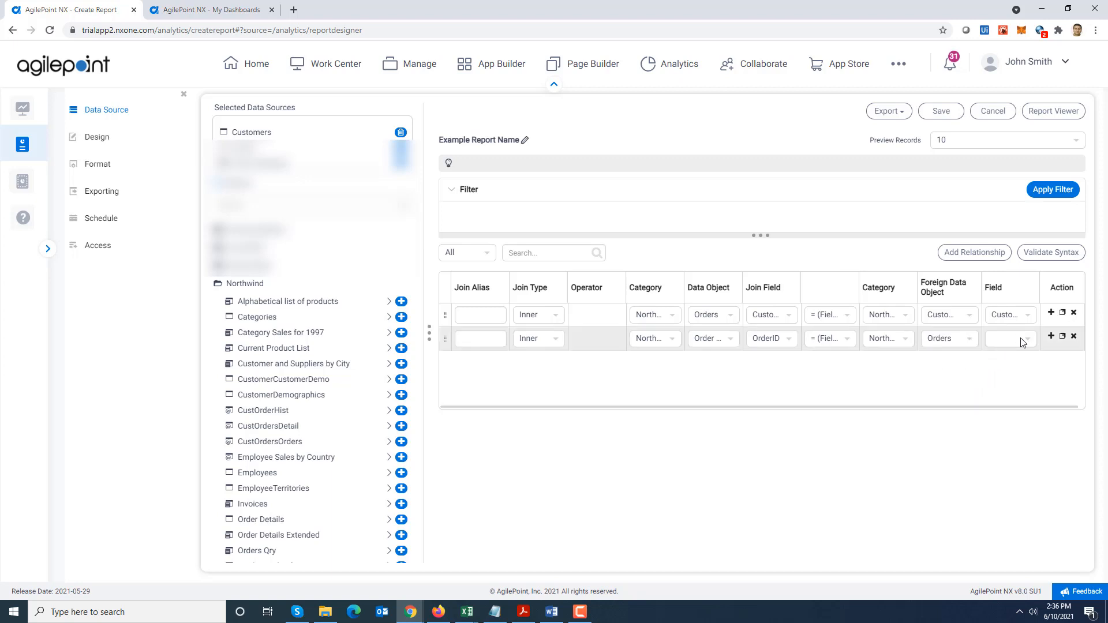
pyautogui.click(1021, 340)
pyautogui.click(1018, 443)
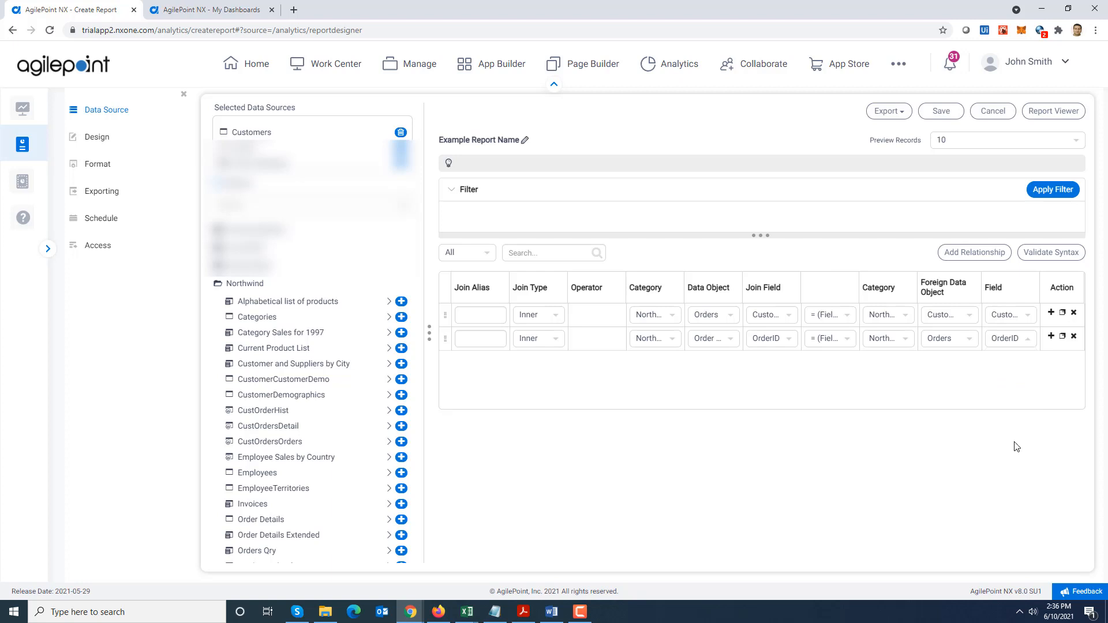
pyautogui.click(1060, 254)
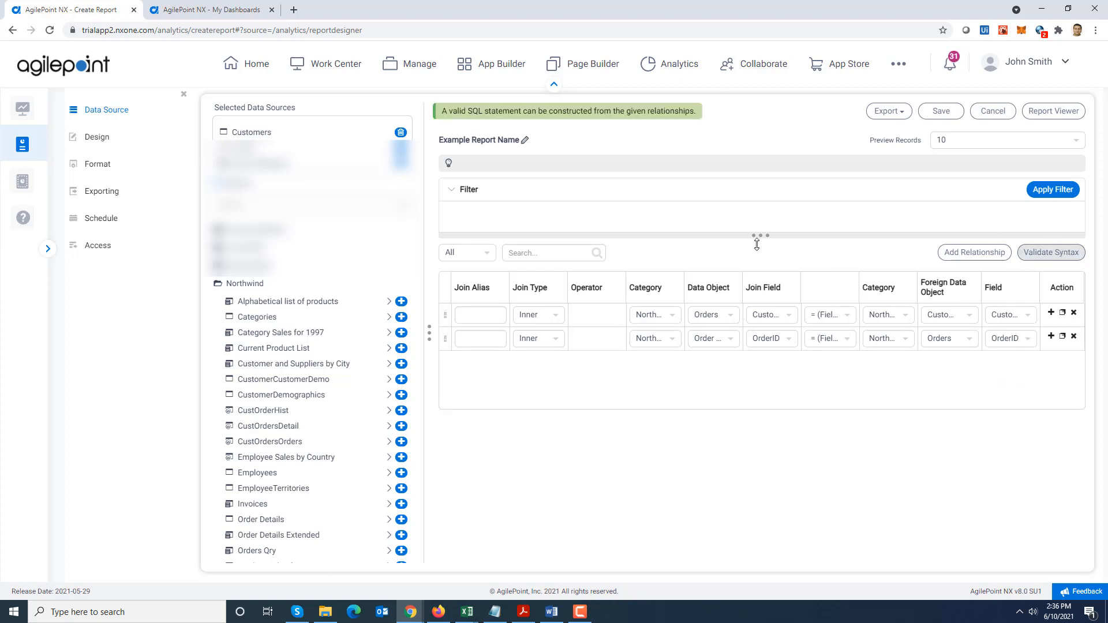
# Create a KPI report part in the report design, with its grid set to 7 rows and 13 columns
pyautogui.click(96, 139)
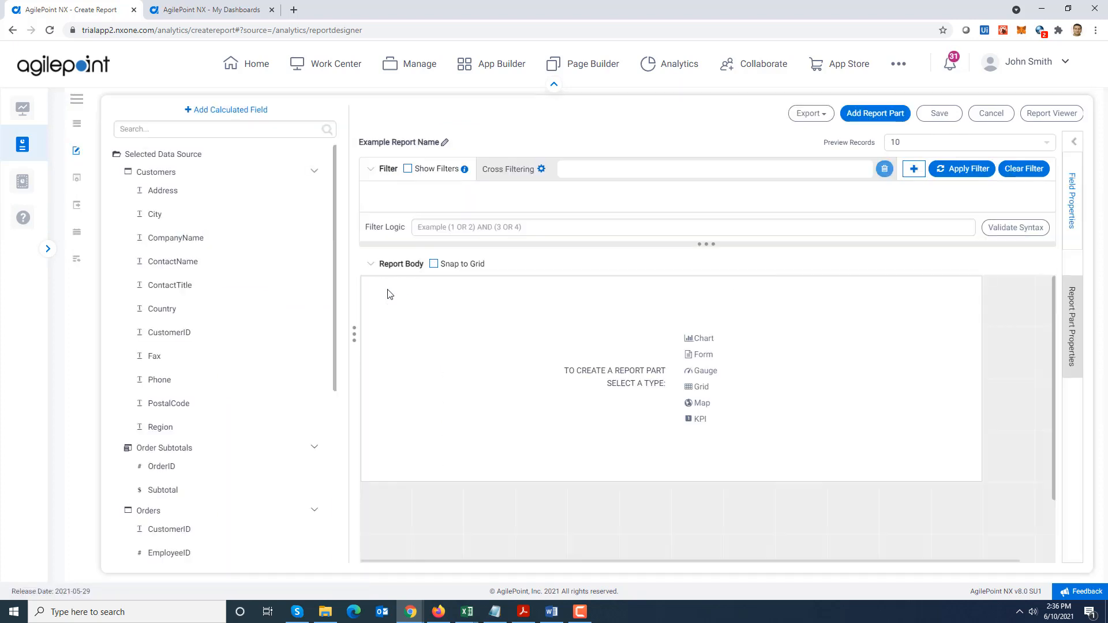
pyautogui.click(699, 425)
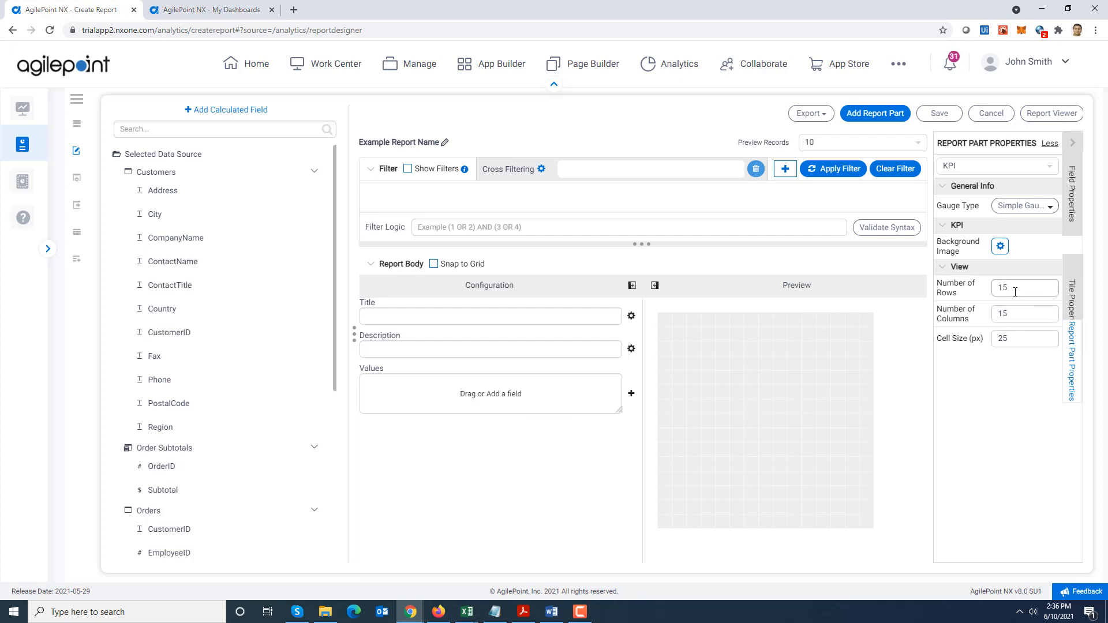
pyautogui.moveTo(1014, 289); pyautogui.dragTo(962, 288)
pyautogui.write('7')
pyautogui.click(1022, 309)
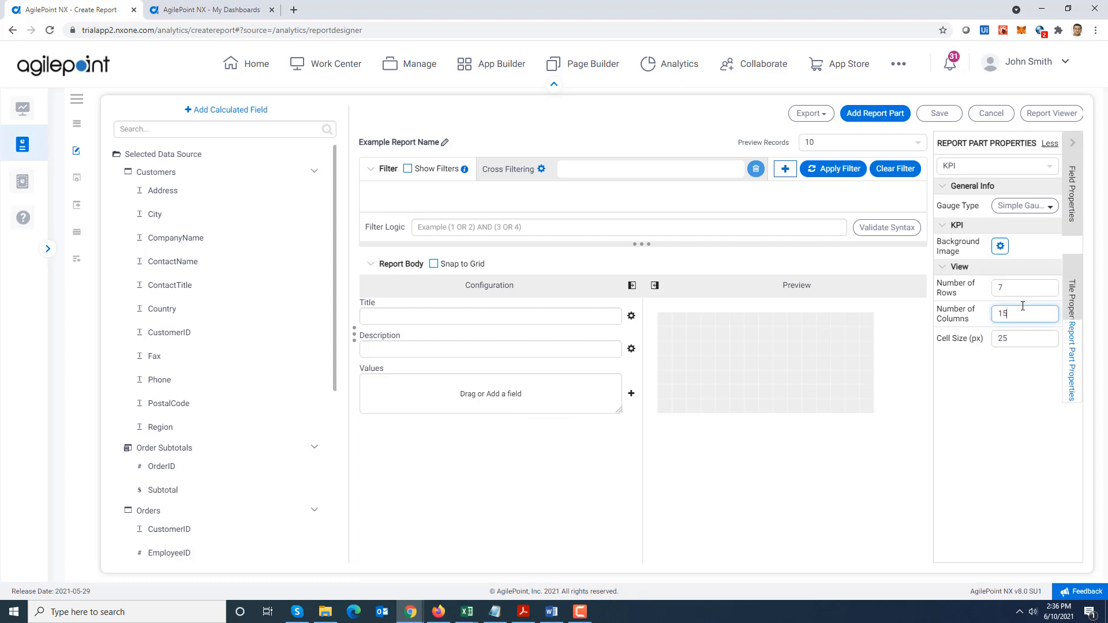
pyautogui.press('BackSpace')
pyautogui.write('3')
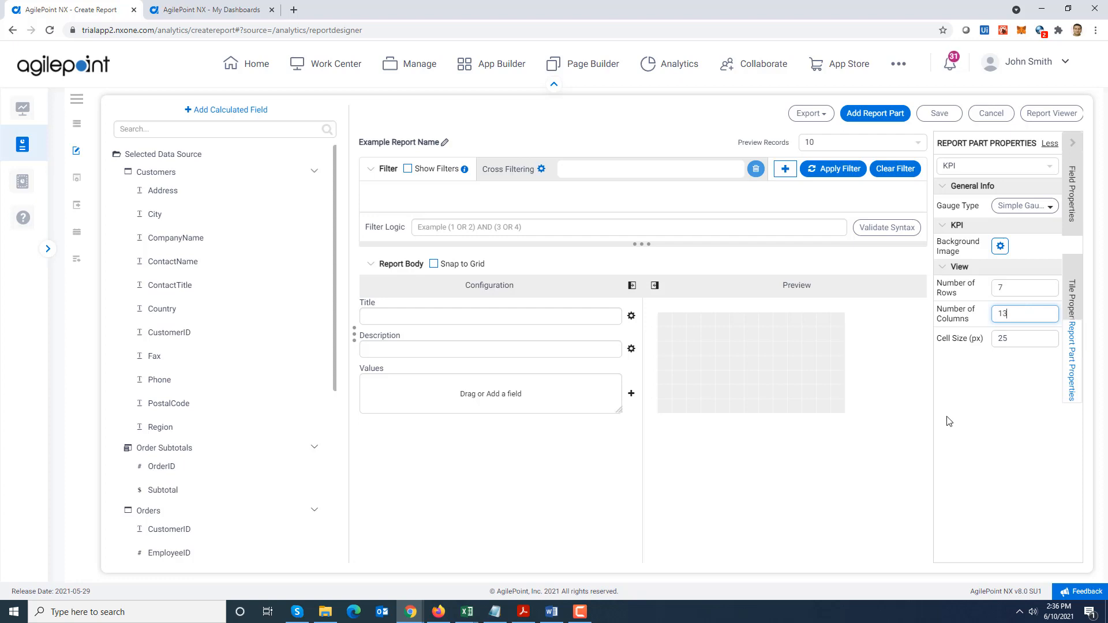
# Add an image tile at the left of the KPI grid and extend it down to the grid's bottom edge
pyautogui.click(666, 351)
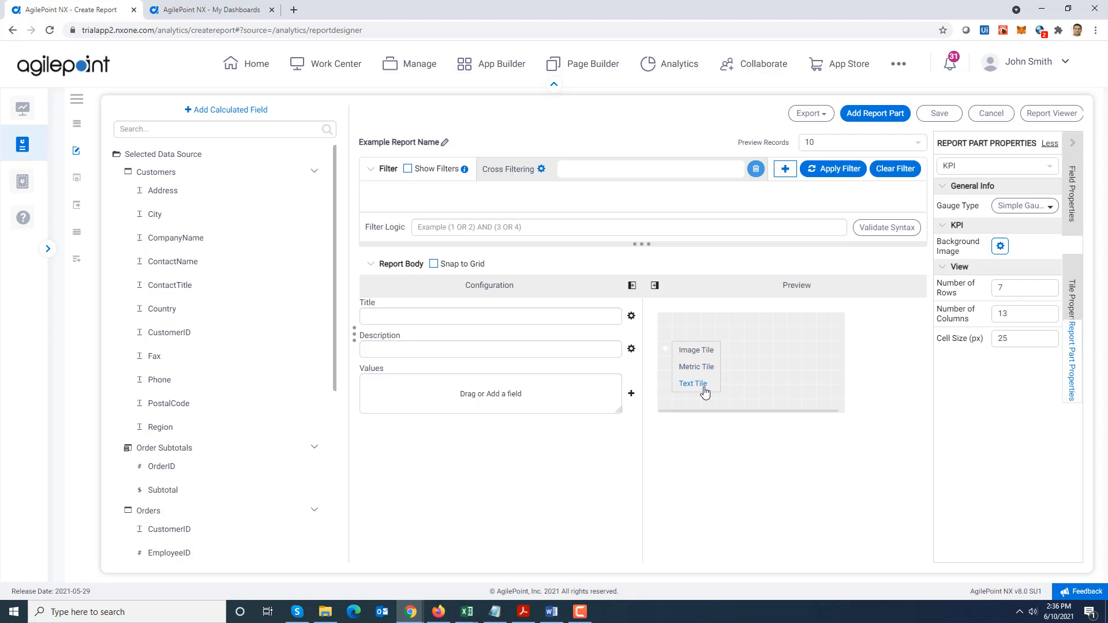
pyautogui.click(696, 357)
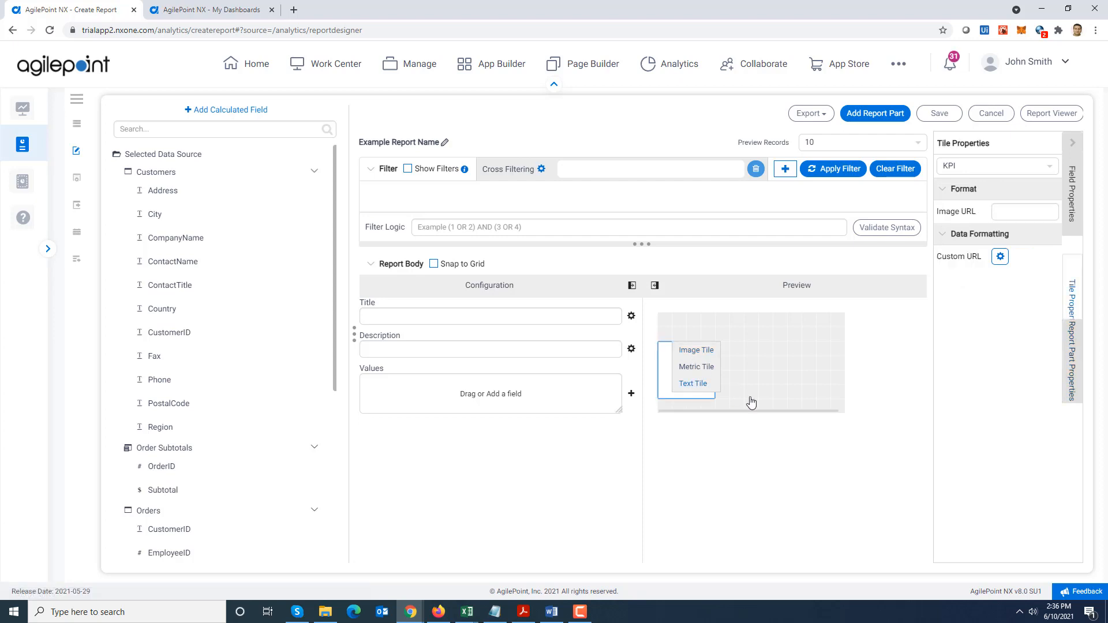
pyautogui.moveTo(686, 397); pyautogui.dragTo(689, 410)
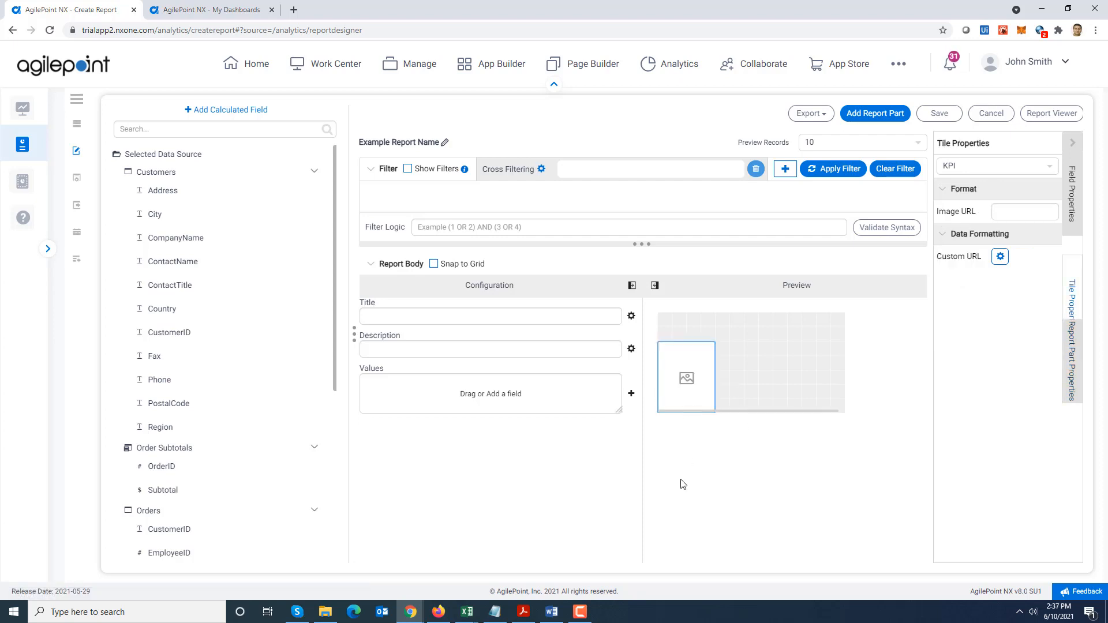
# Copy the Customer.jpg address from Notepad and set it as the image tile's Image URL
pyautogui.click(495, 611)
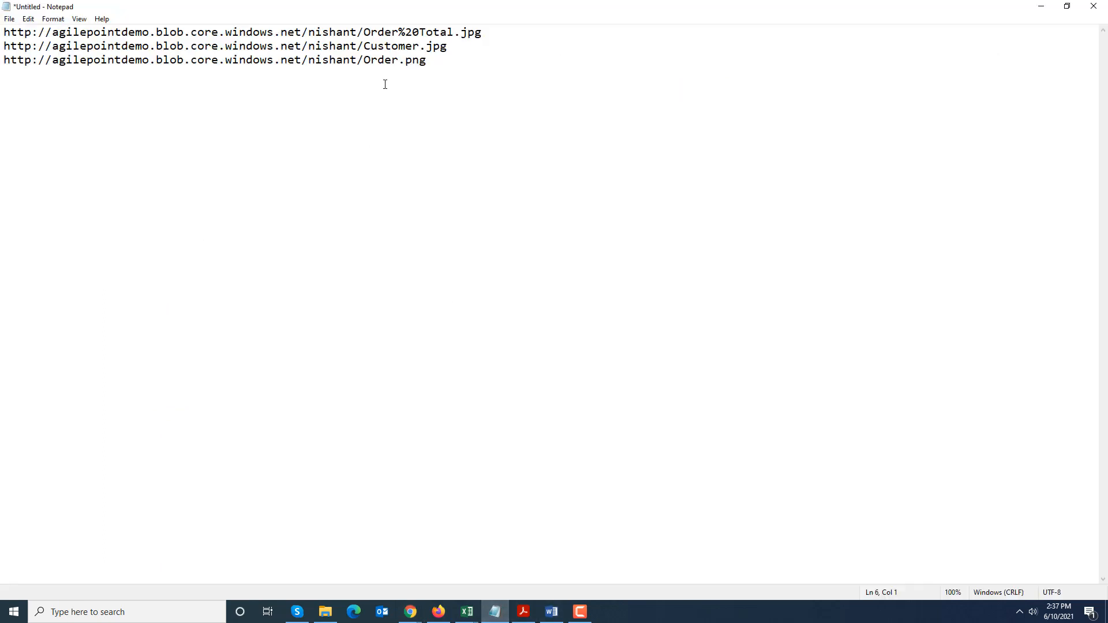
pyautogui.moveTo(454, 43); pyautogui.dragTo(2, 51)
pyautogui.hotkey('alt', 'Tab')
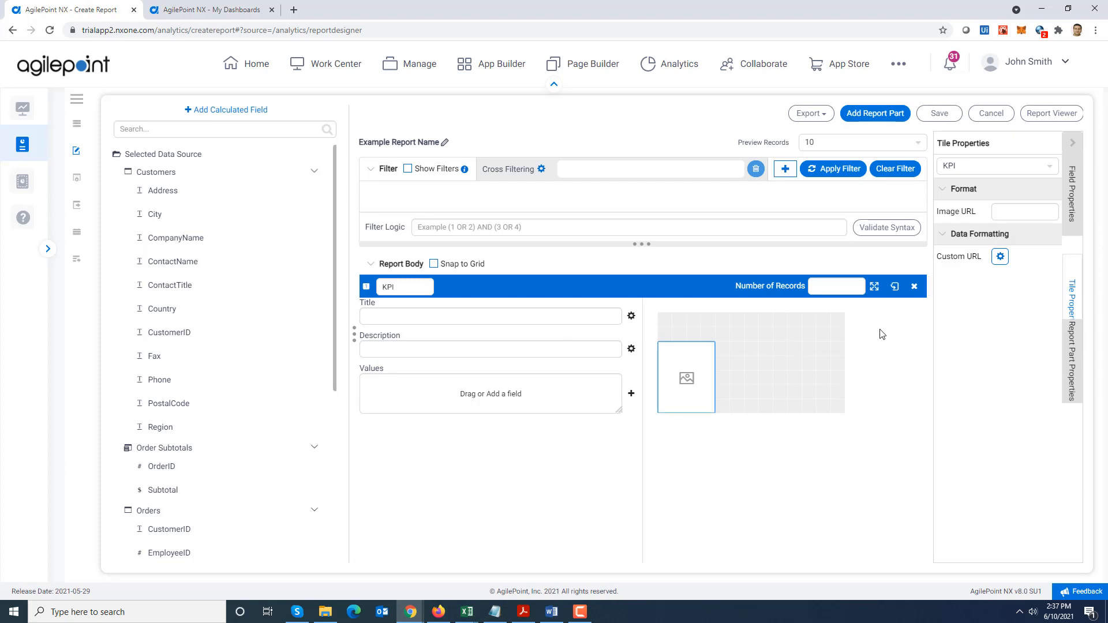
pyautogui.click(1003, 210)
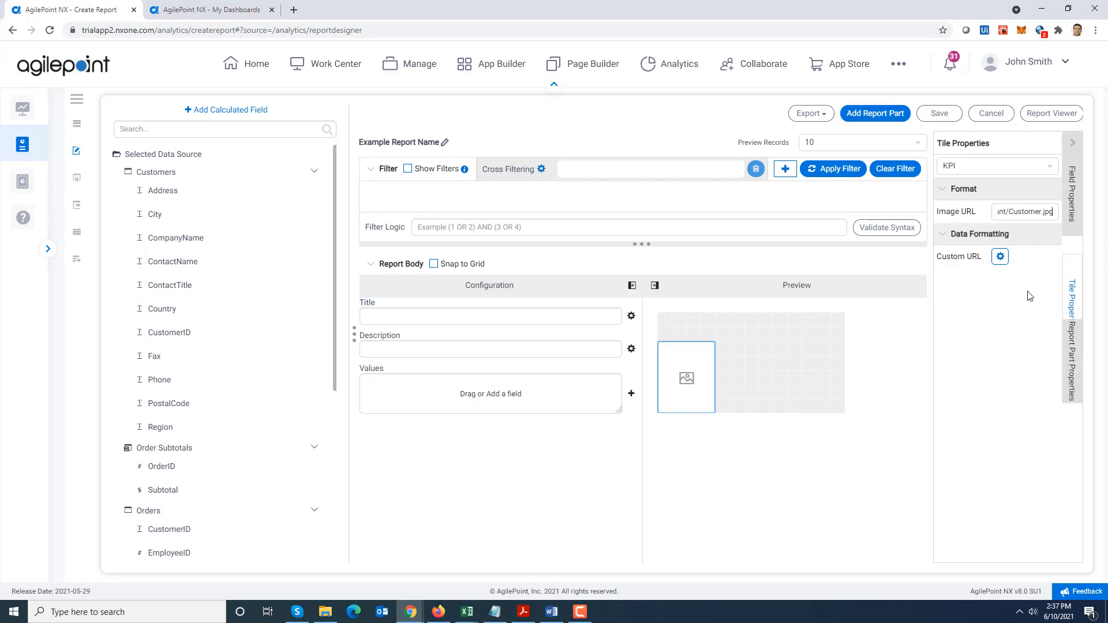
pyautogui.click(821, 501)
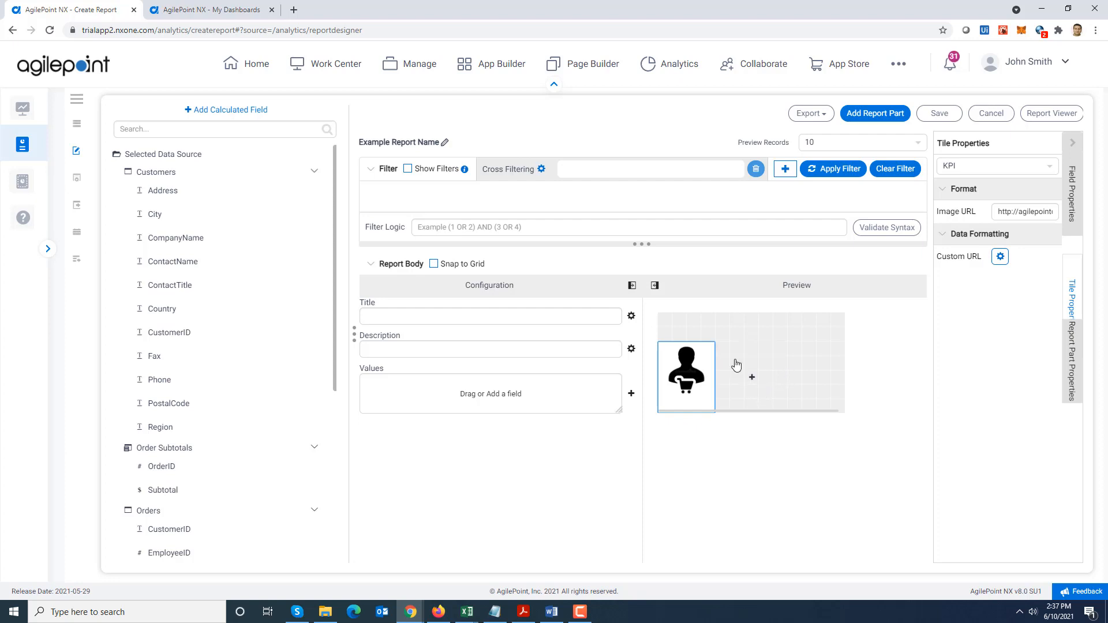
# Add a text tile "Customers Served" beside the customer image, stretched to the grid's right edge, with centred bold text
pyautogui.moveTo(723, 357)
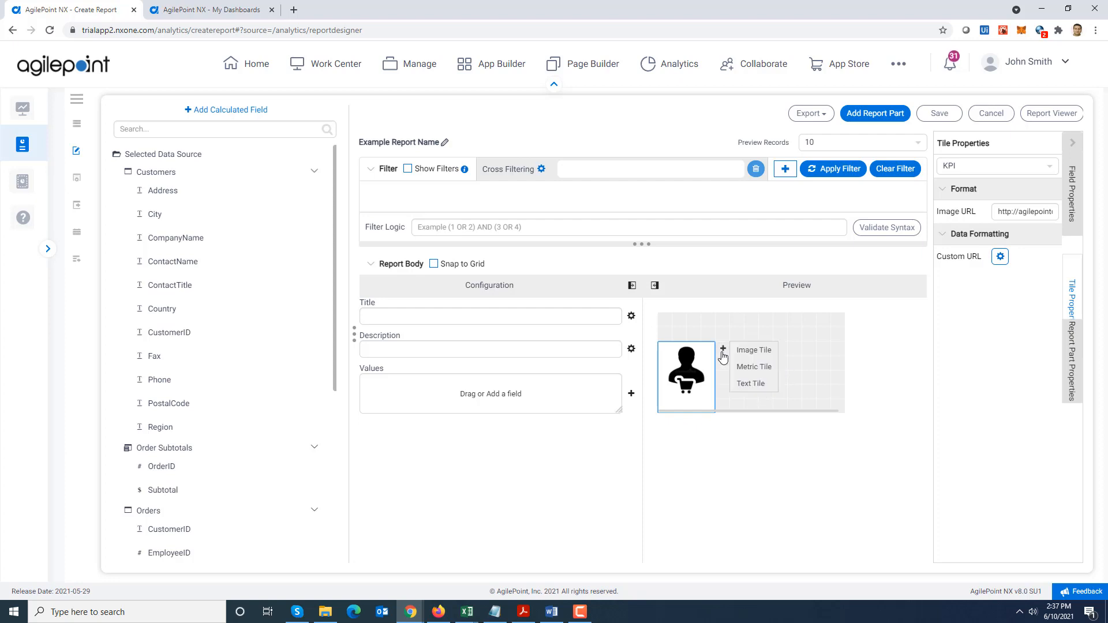
pyautogui.click(747, 384)
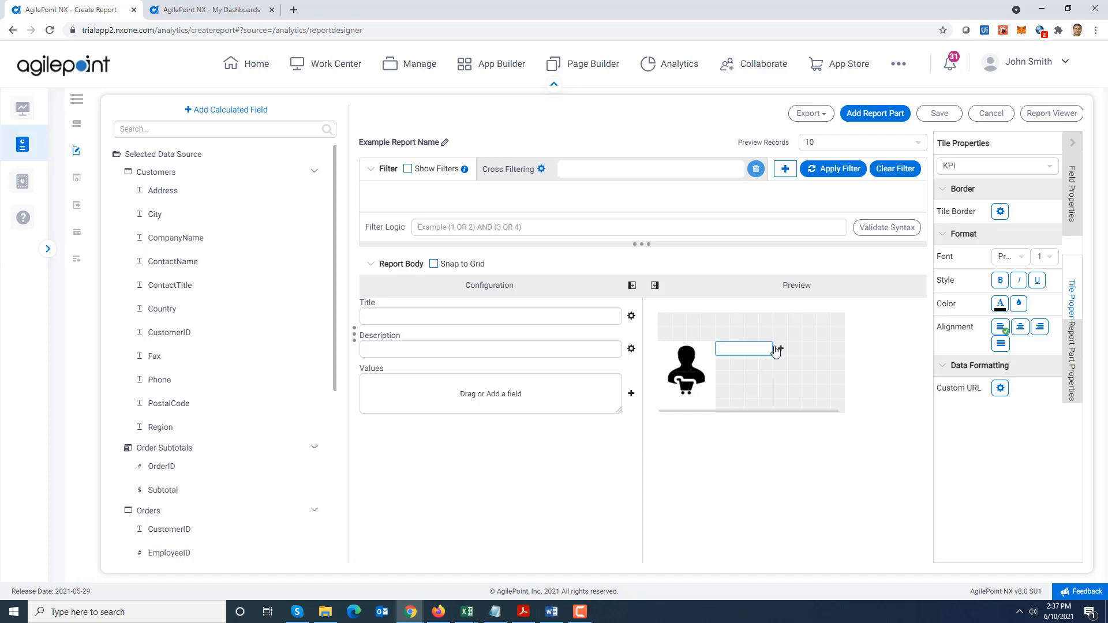
pyautogui.moveTo(772, 345); pyautogui.dragTo(840, 345)
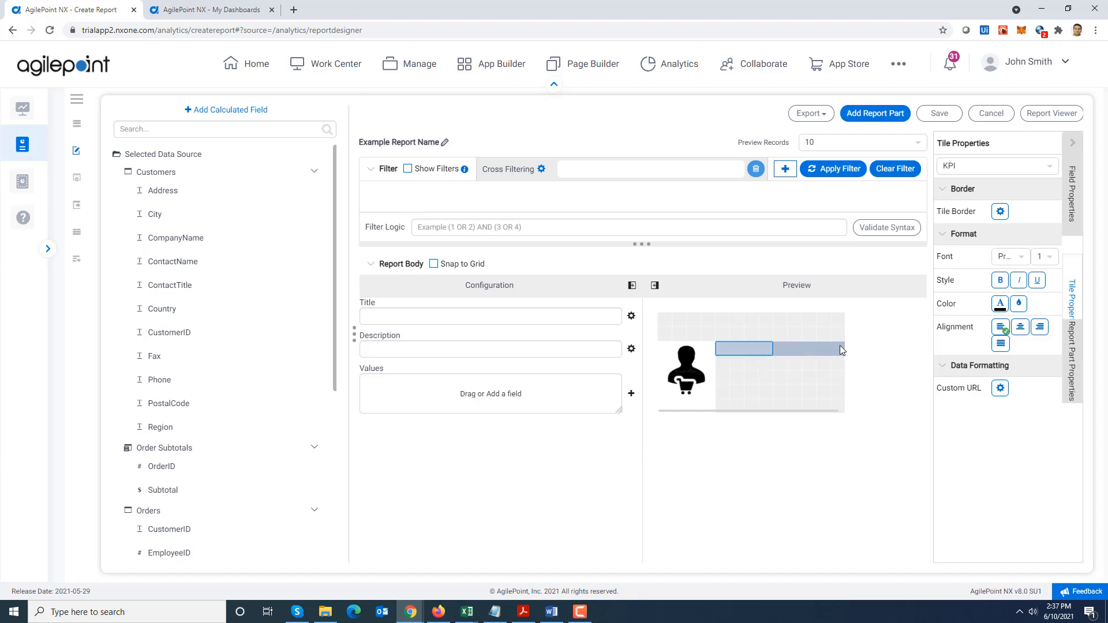
pyautogui.click(753, 352)
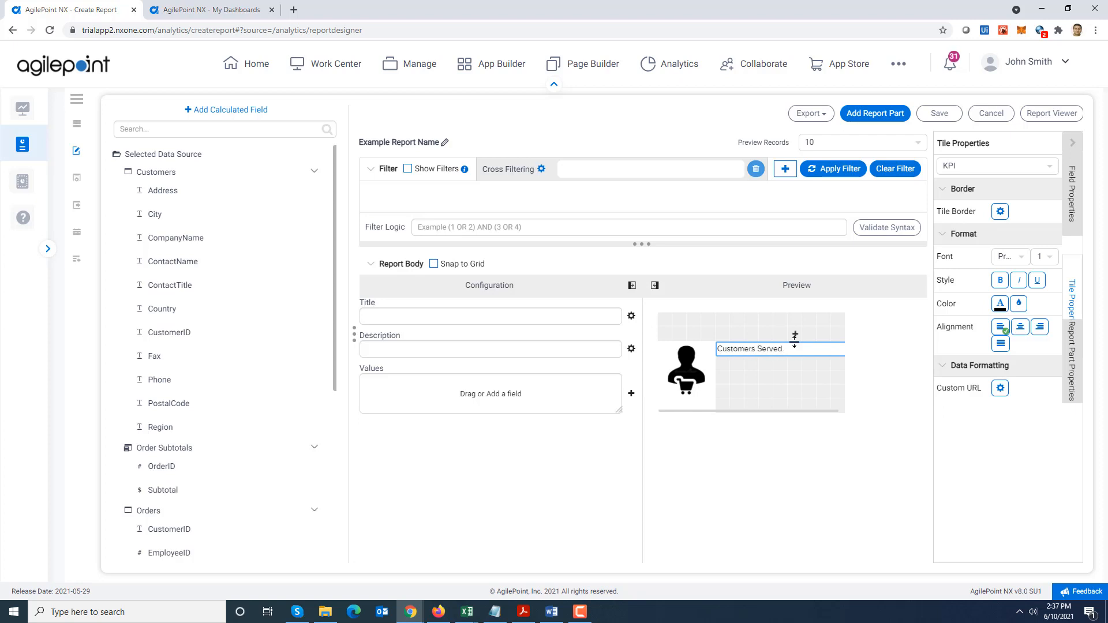
pyautogui.click(1022, 327)
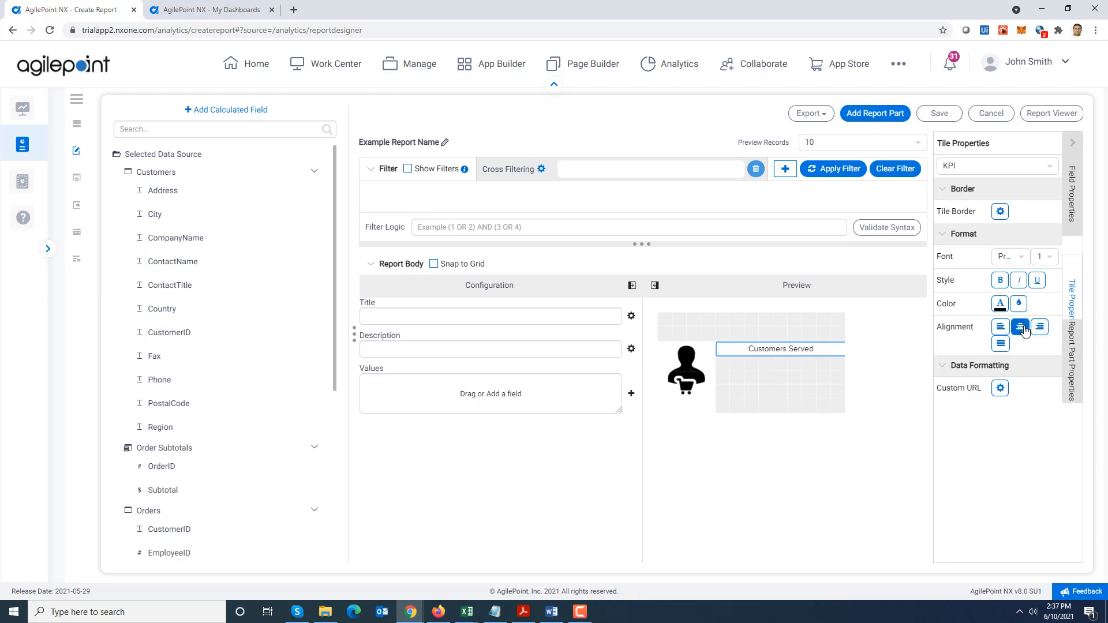
pyautogui.click(1000, 280)
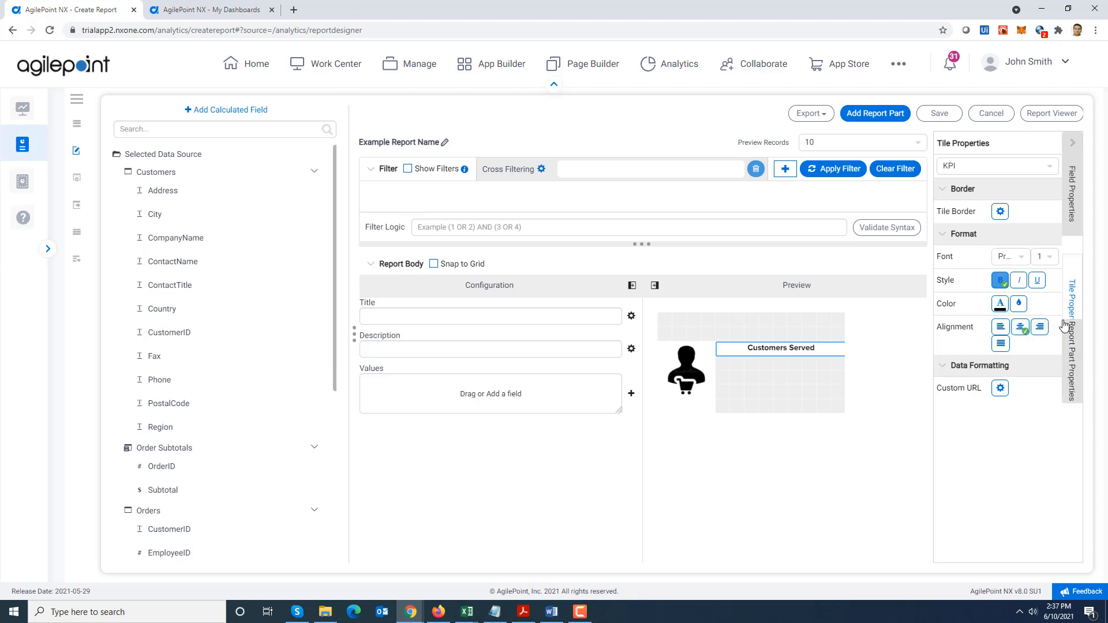
# Enlarge the font size of the "Customers Served" text tile
pyautogui.click(1049, 256)
pyautogui.click(1046, 379)
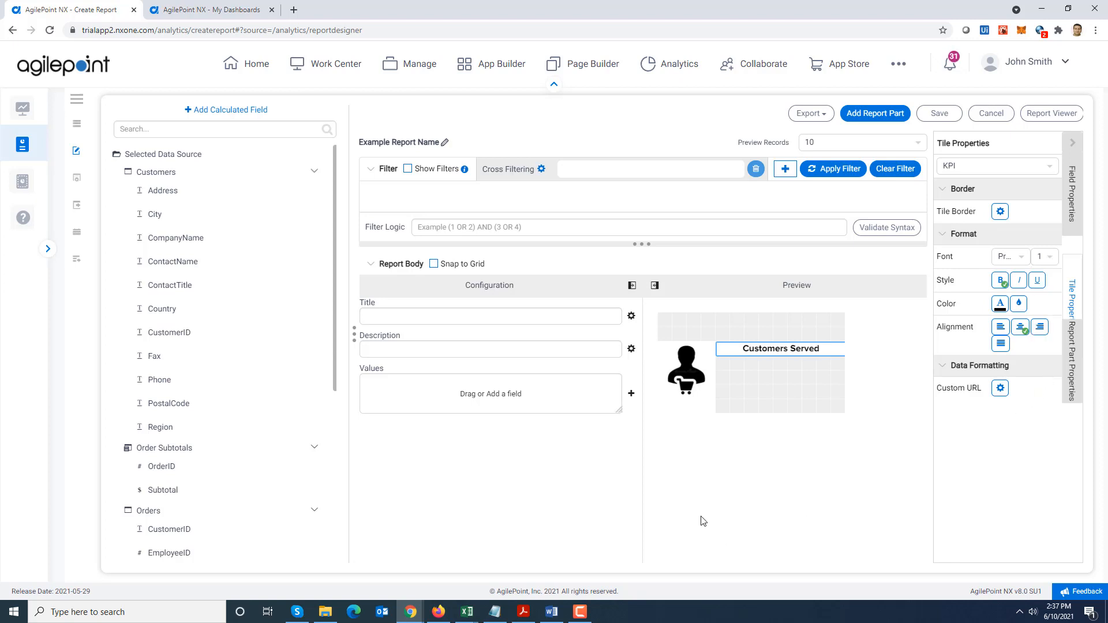
# Add a metric tile below "Customers Served", stretched to the grid's right edge, showing the Count Distinct of CustomerID from the Customers table
pyautogui.click(724, 366)
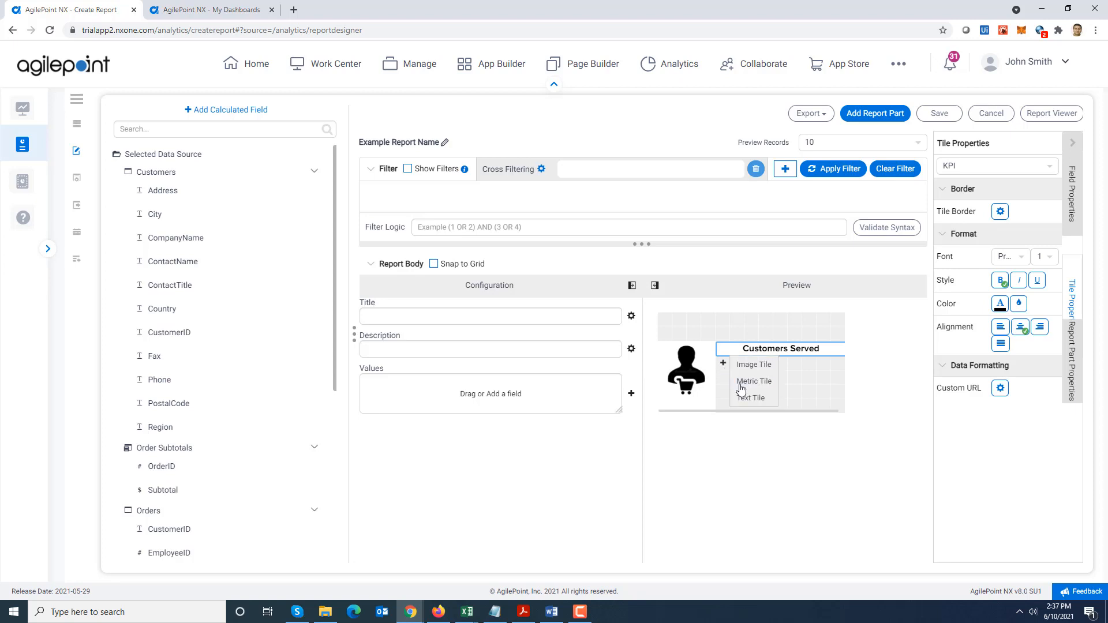
pyautogui.click(744, 392)
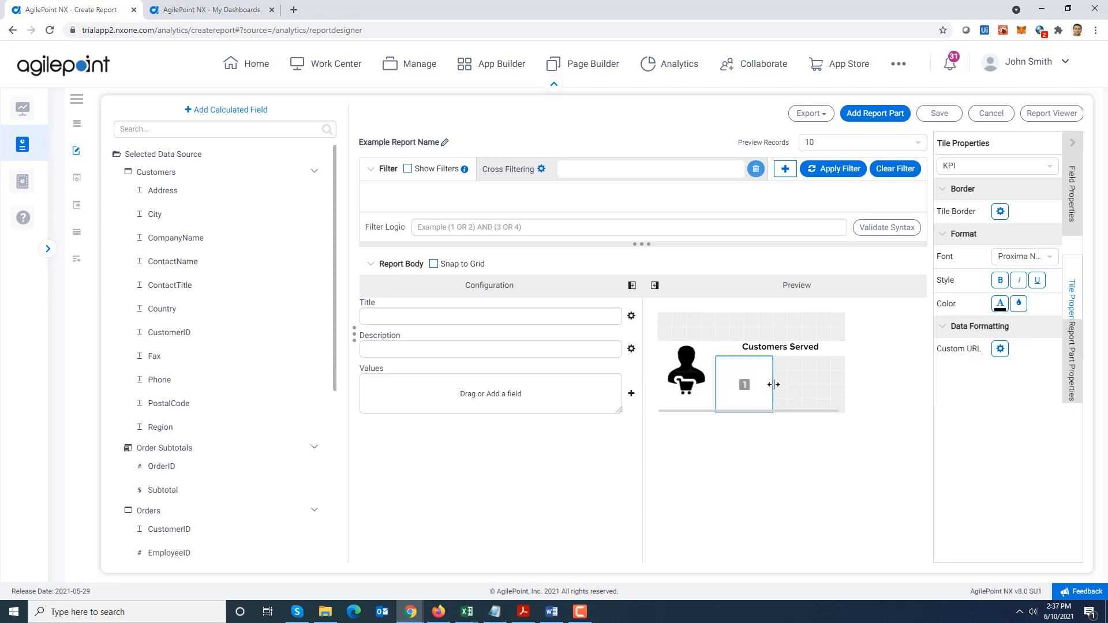
pyautogui.moveTo(773, 383); pyautogui.dragTo(836, 386)
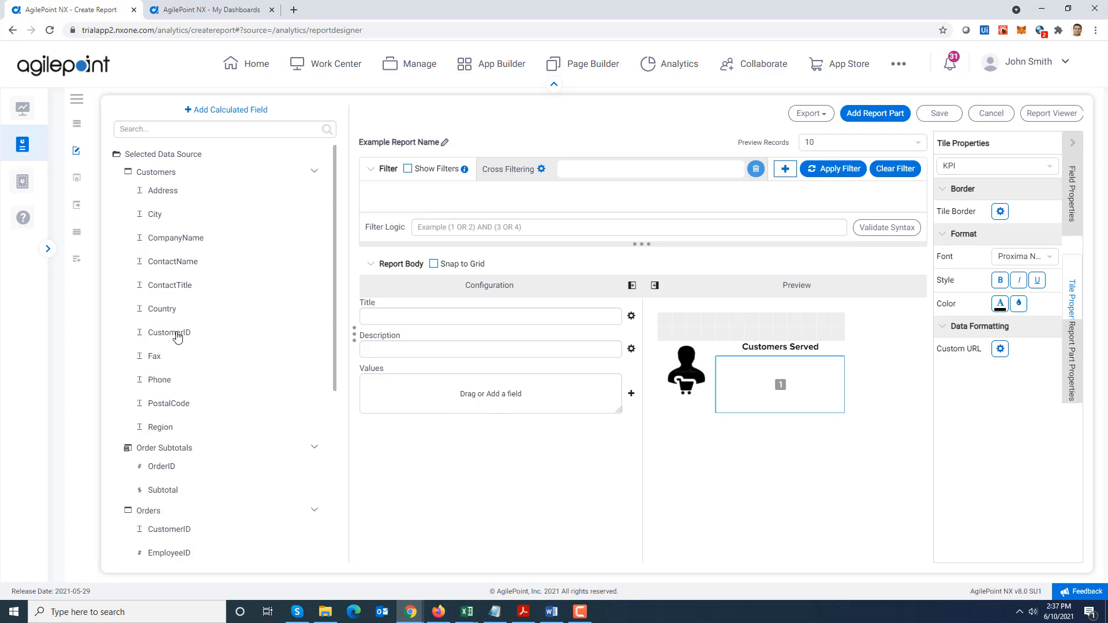
pyautogui.moveTo(177, 337); pyautogui.dragTo(423, 399)
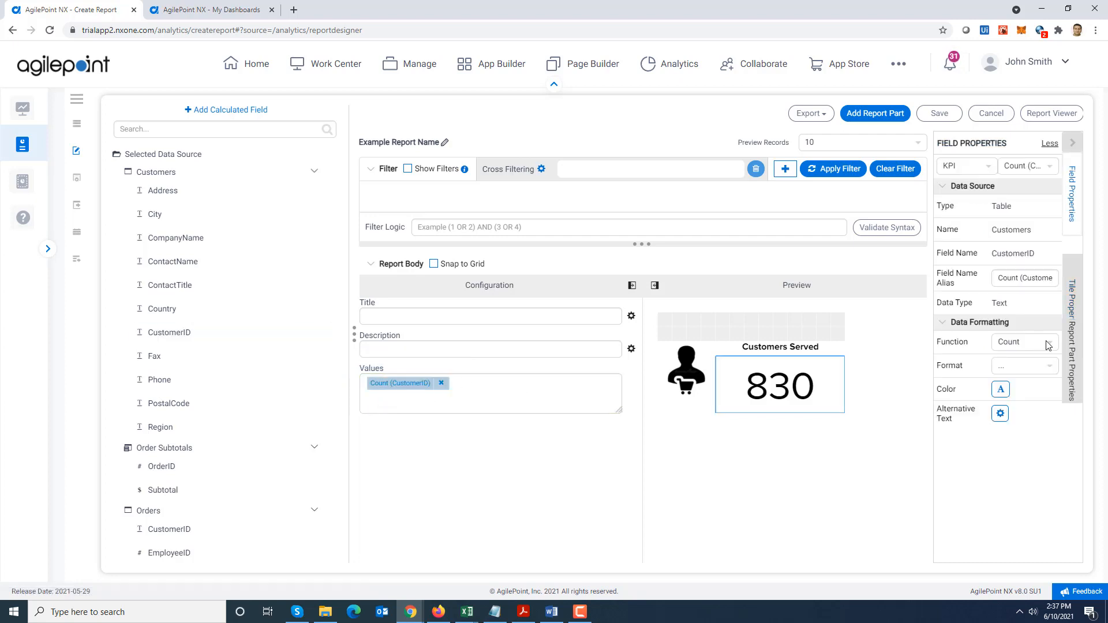
pyautogui.click(1046, 344)
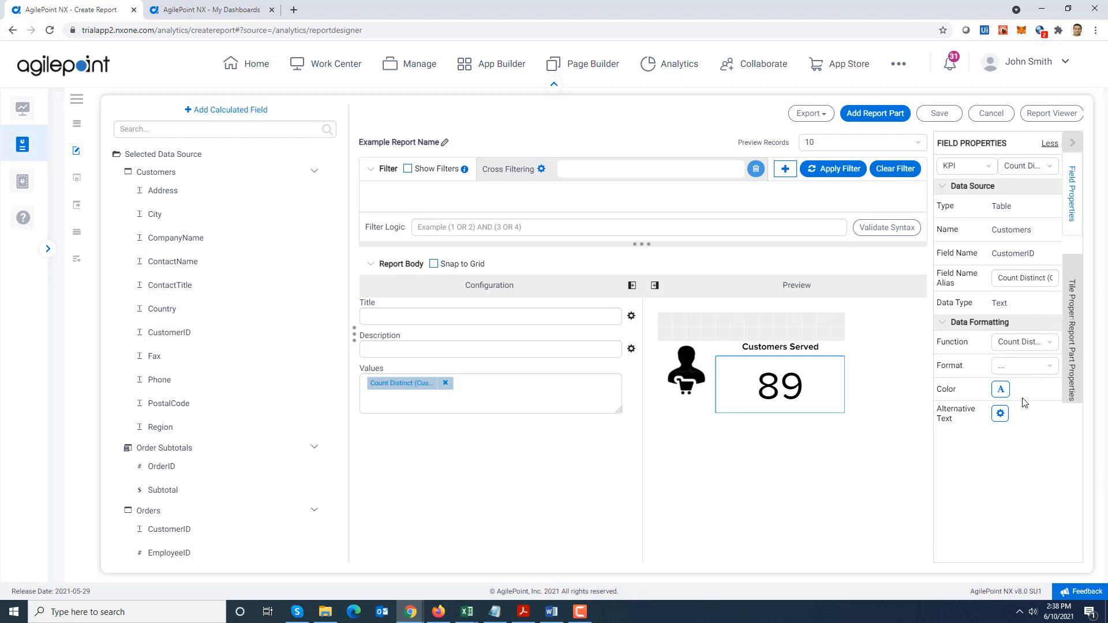
# Set the metric tile's text color to green 24CE5B and return the KPI part from its expanded view to the report layout
pyautogui.click(784, 390)
pyautogui.click(999, 303)
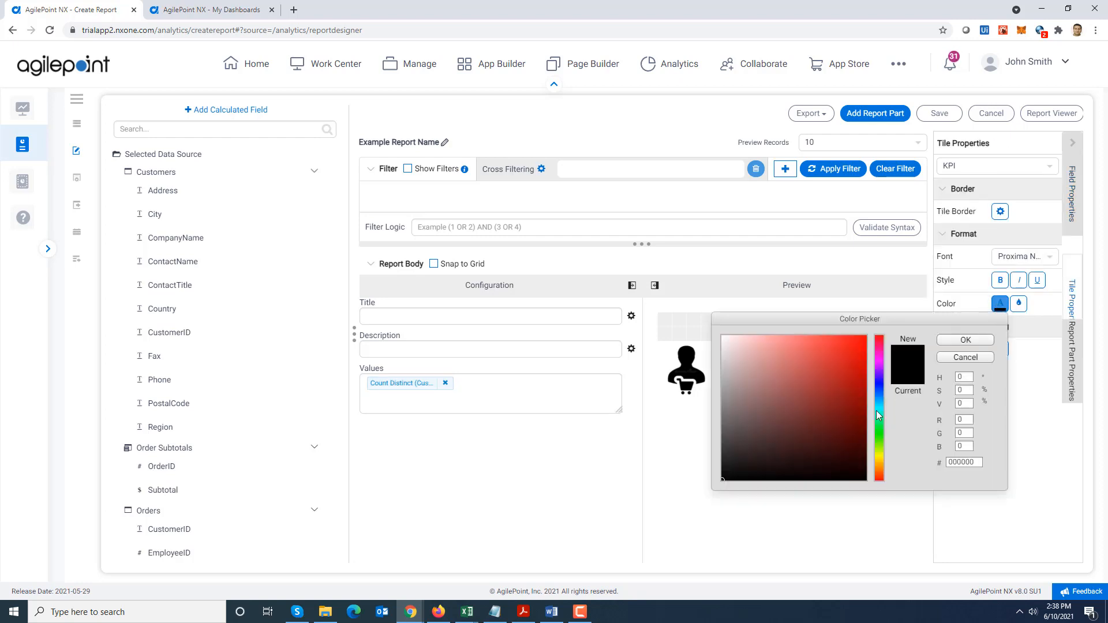
pyautogui.click(878, 424)
pyautogui.click(839, 383)
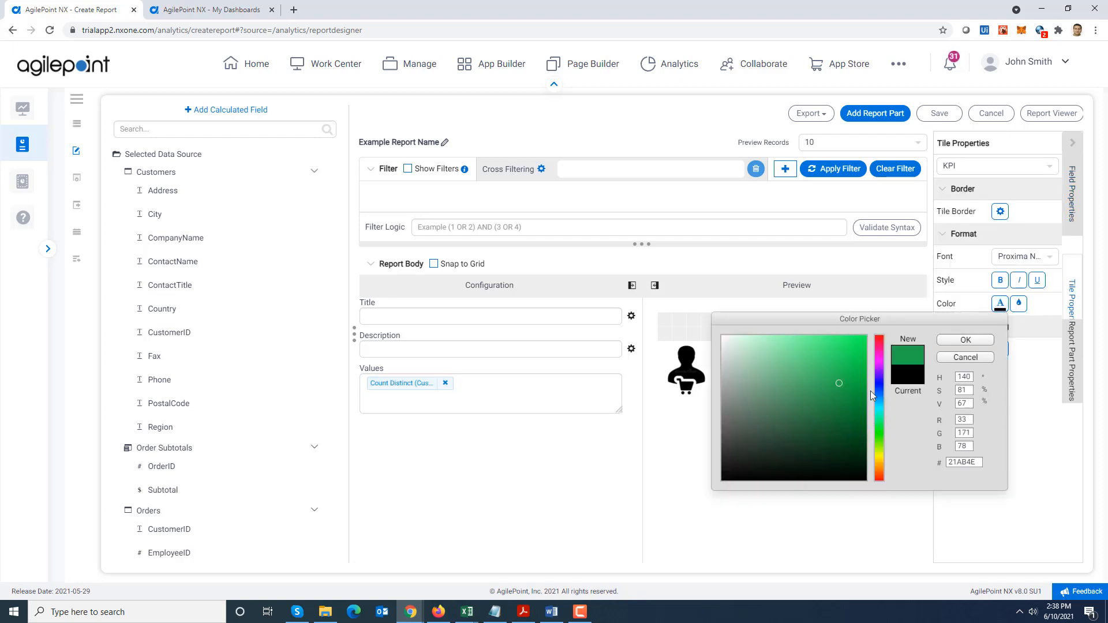
pyautogui.click(966, 341)
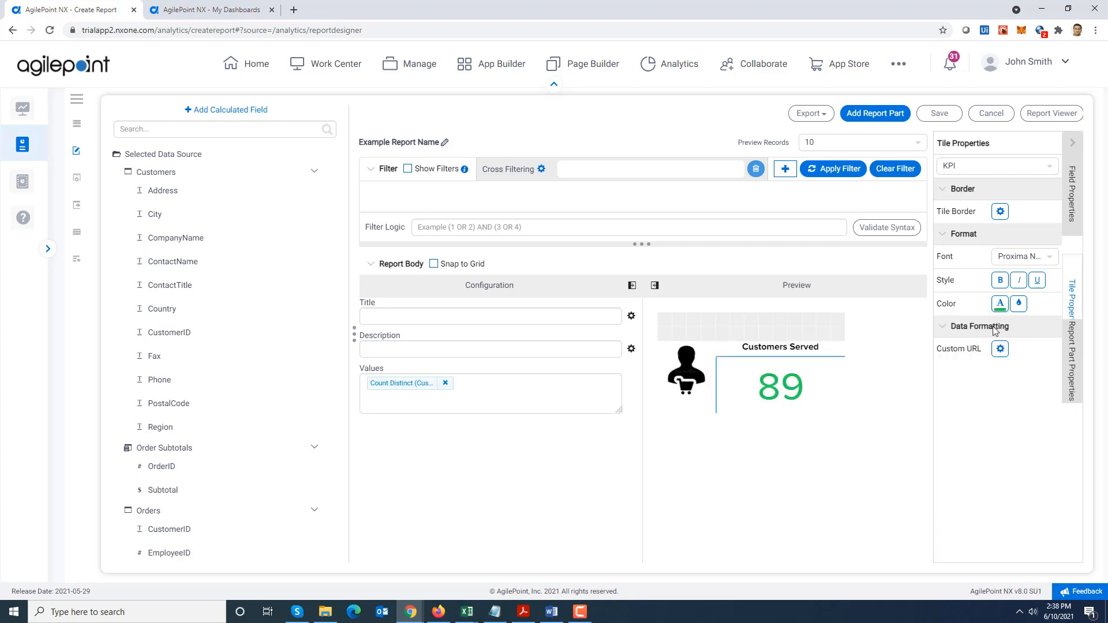
pyautogui.click(1001, 282)
pyautogui.click(1002, 289)
pyautogui.moveTo(807, 287)
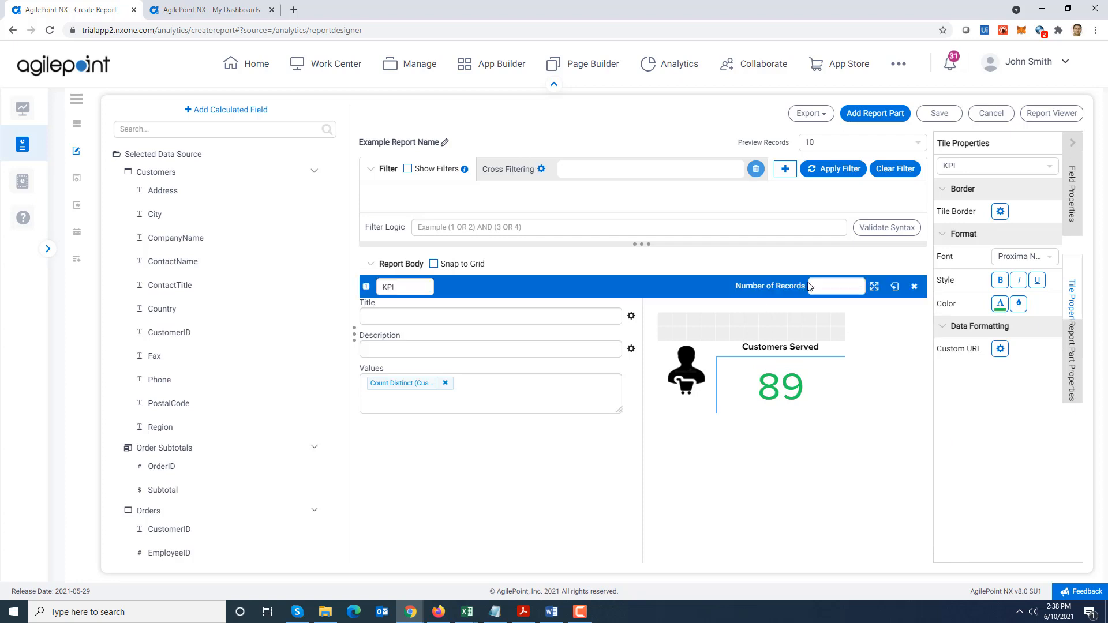
pyautogui.click(894, 289)
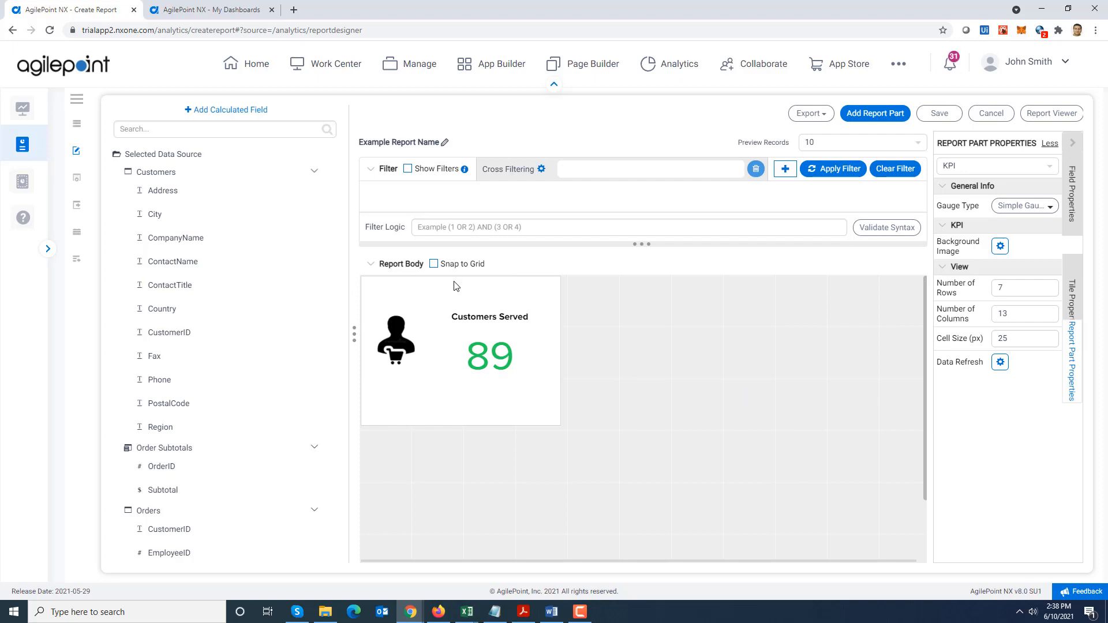
# Duplicate the customer KPI part and place the copy directly to the right of the original in the report body
pyautogui.moveTo(448, 286)
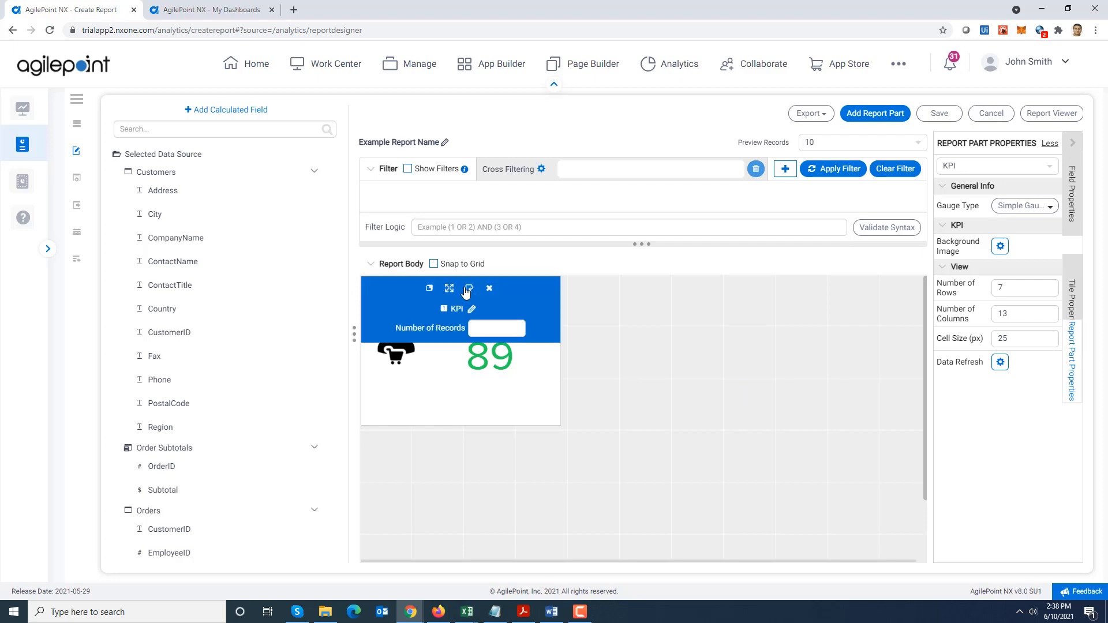
pyautogui.click(430, 290)
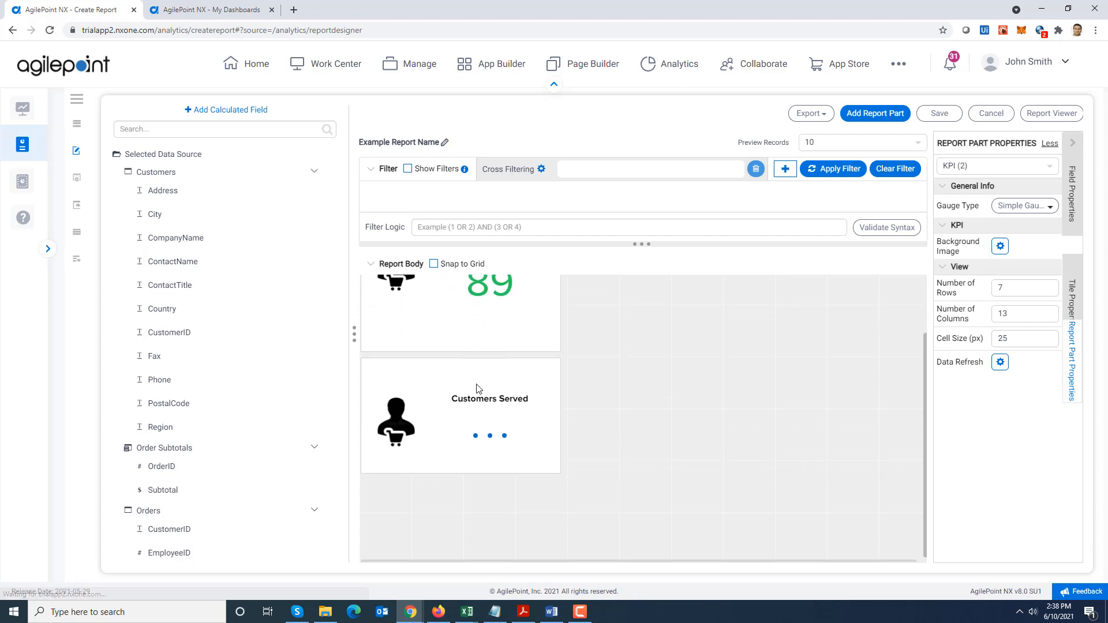
pyautogui.moveTo(455, 397); pyautogui.dragTo(558, 384)
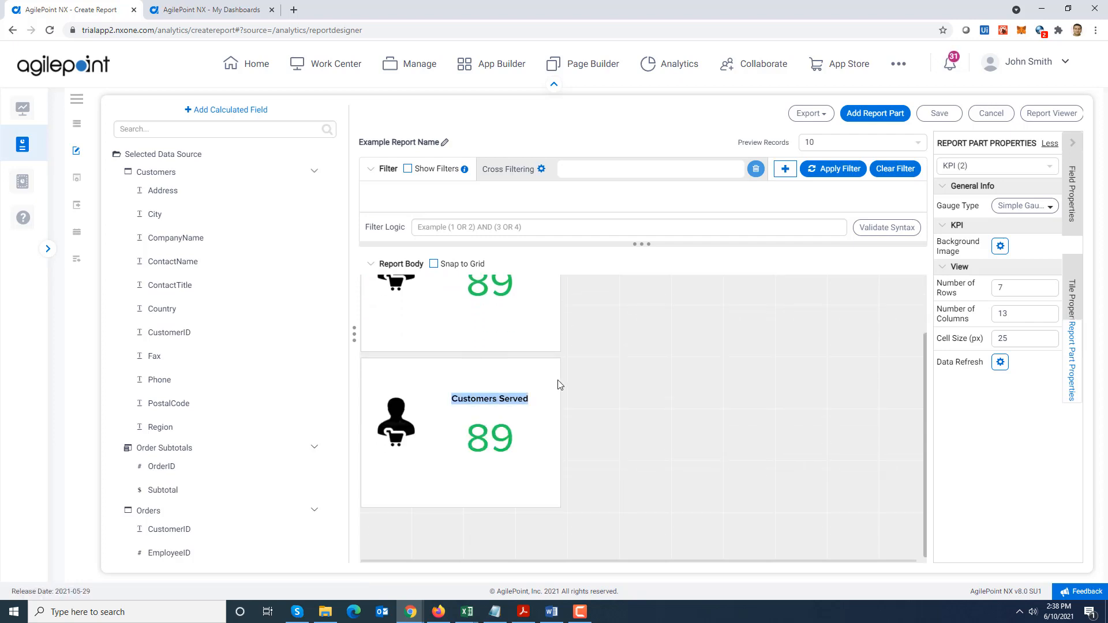
pyautogui.moveTo(486, 370); pyautogui.dragTo(594, 352)
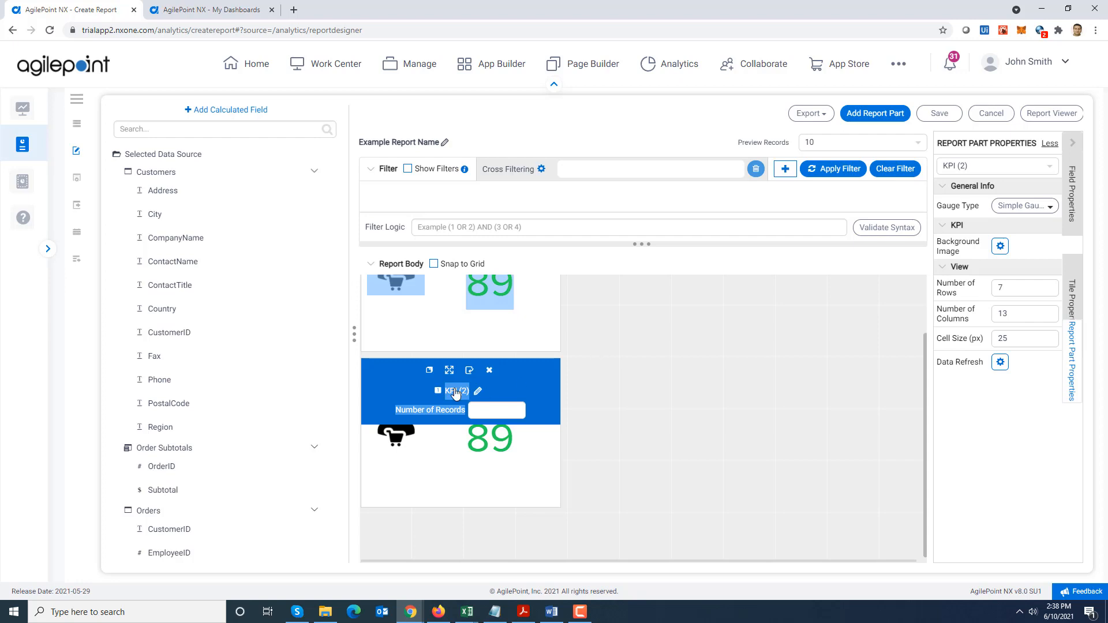
pyautogui.moveTo(400, 373); pyautogui.dragTo(614, 276)
pyautogui.scroll(2, 916, 358)
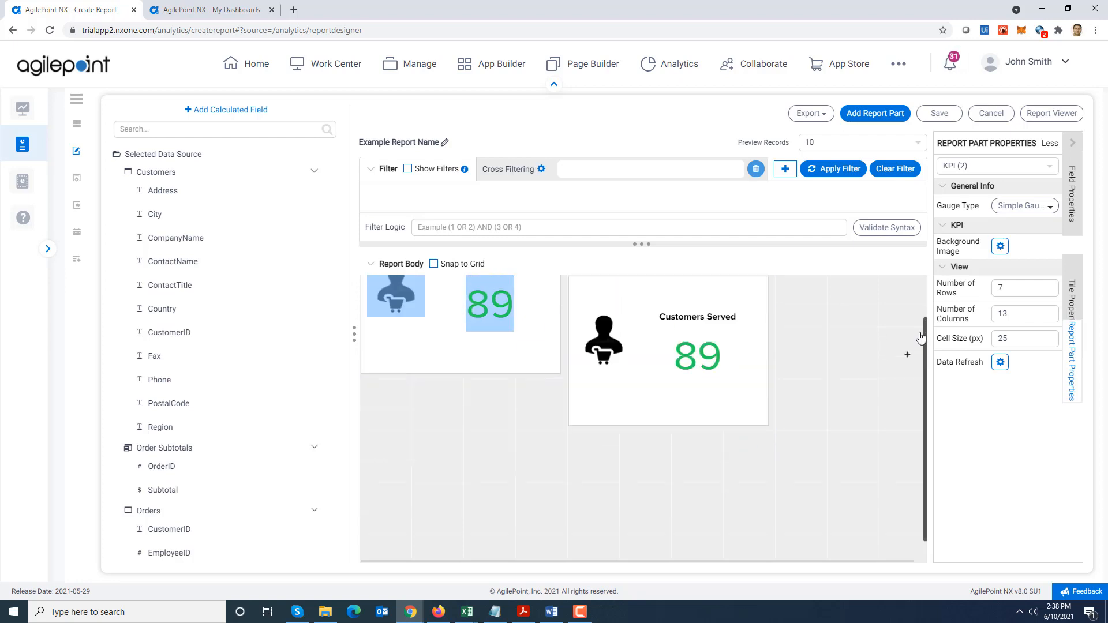
pyautogui.moveTo(629, 342); pyautogui.dragTo(593, 299)
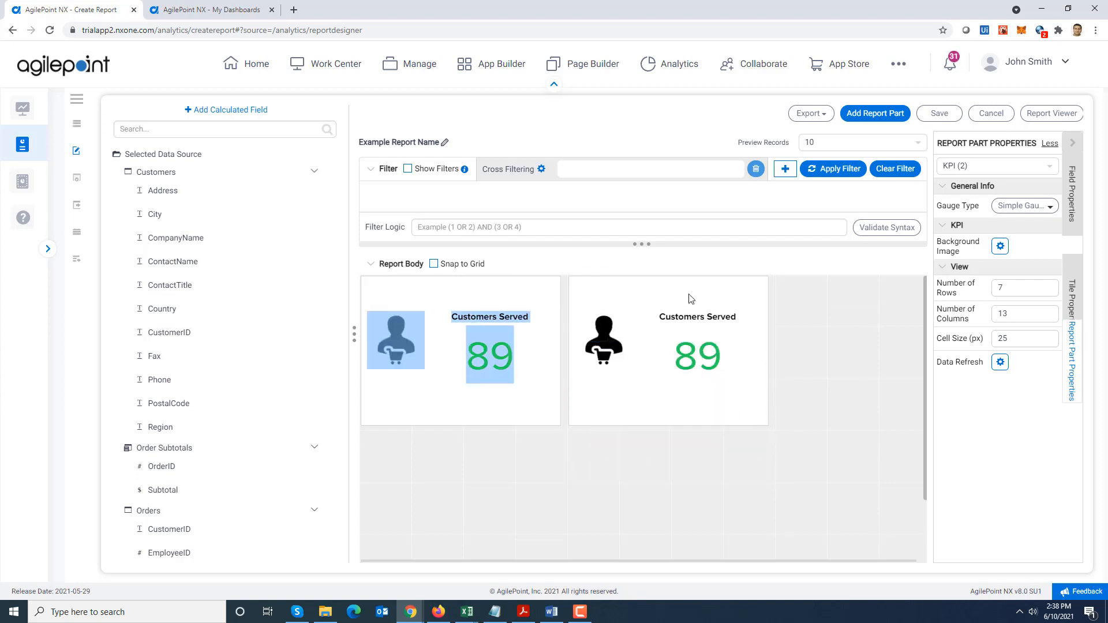
pyautogui.click(982, 406)
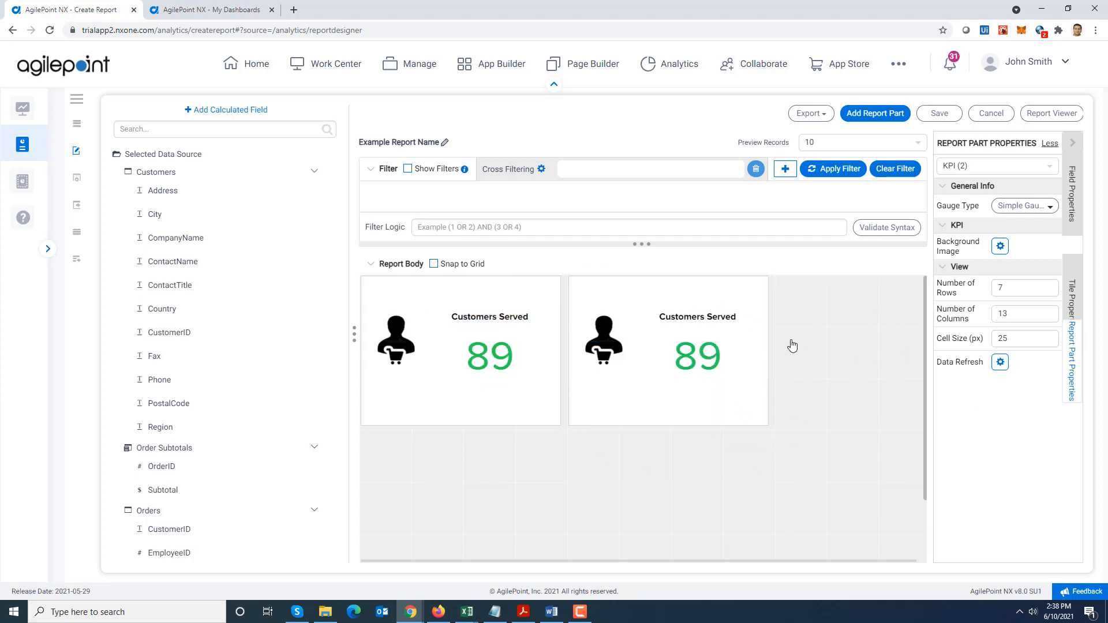
# Expand the copied KPI part and replace its image tile's Image URL with the Order.png address copied from Notepad
pyautogui.moveTo(696, 283)
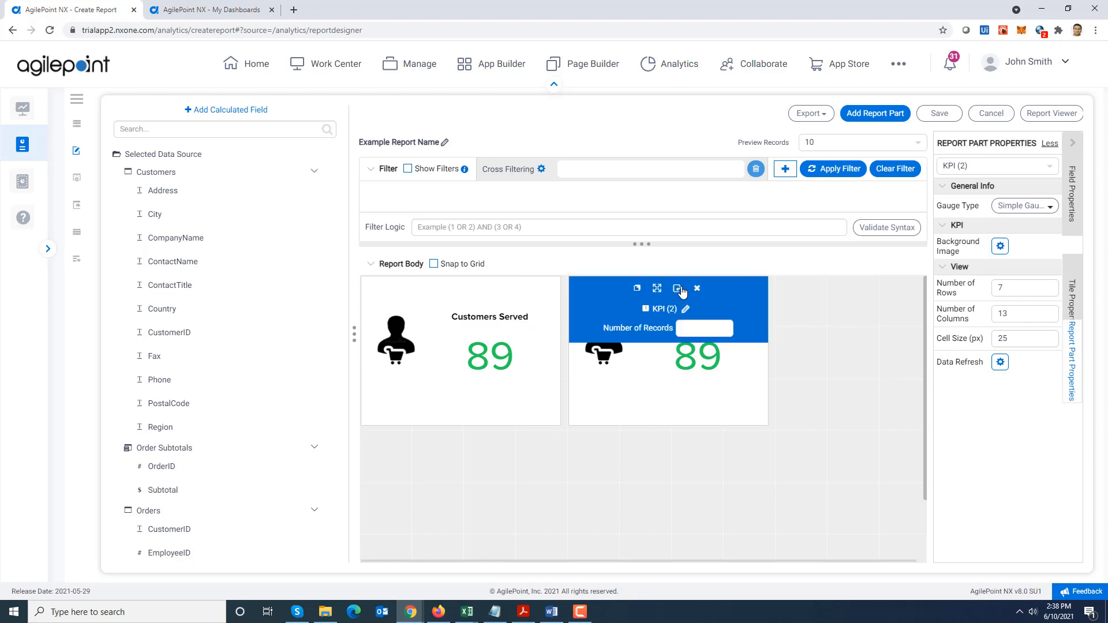
pyautogui.click(678, 289)
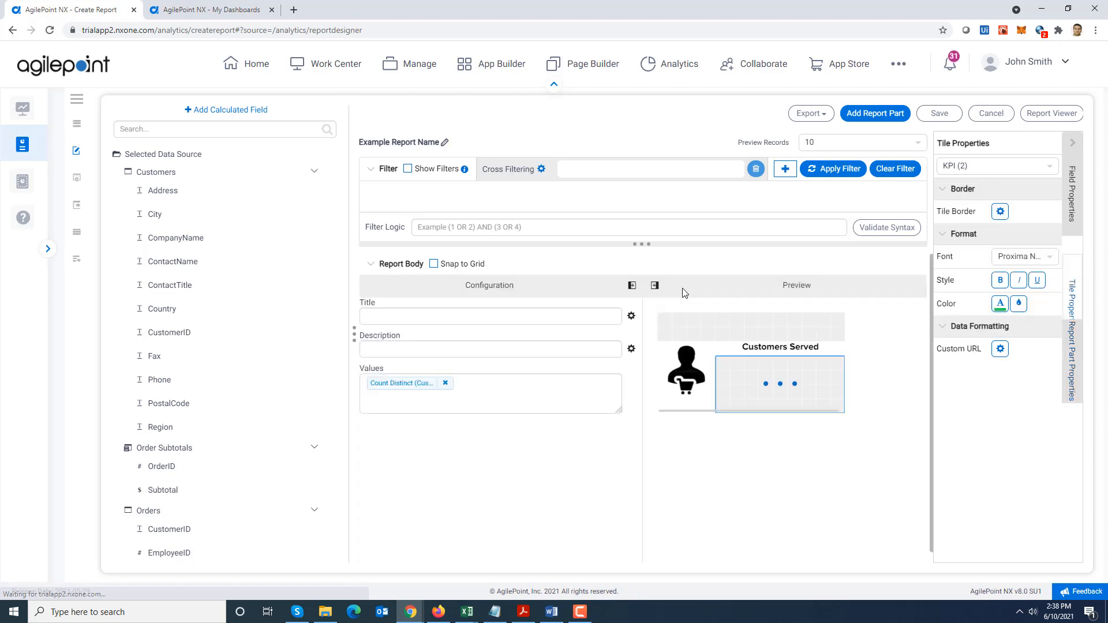
pyautogui.click(687, 376)
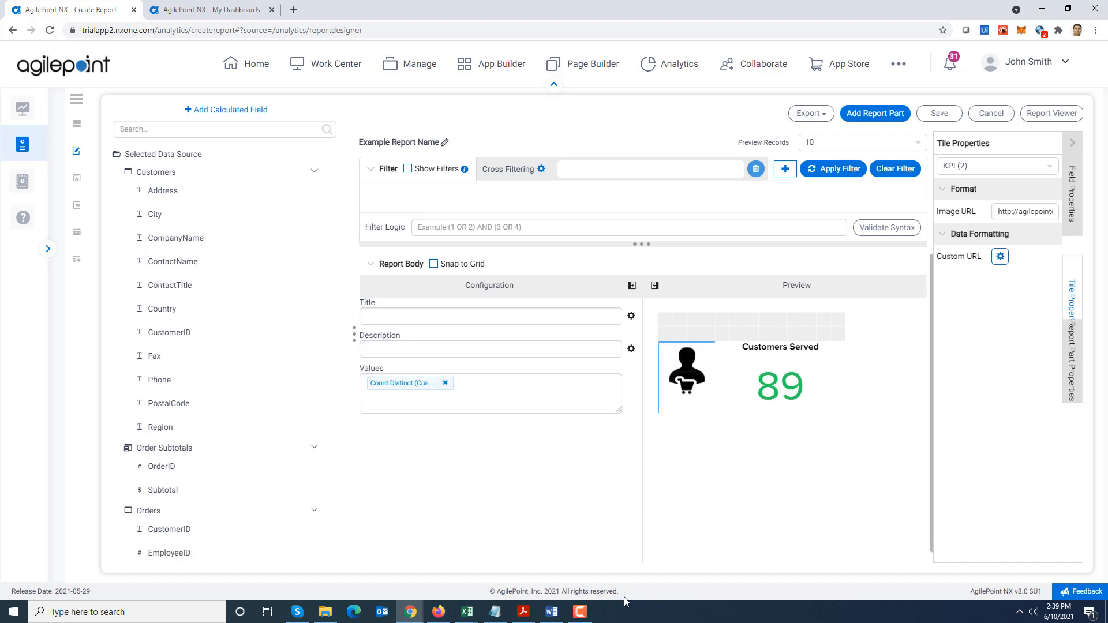
pyautogui.click(494, 611)
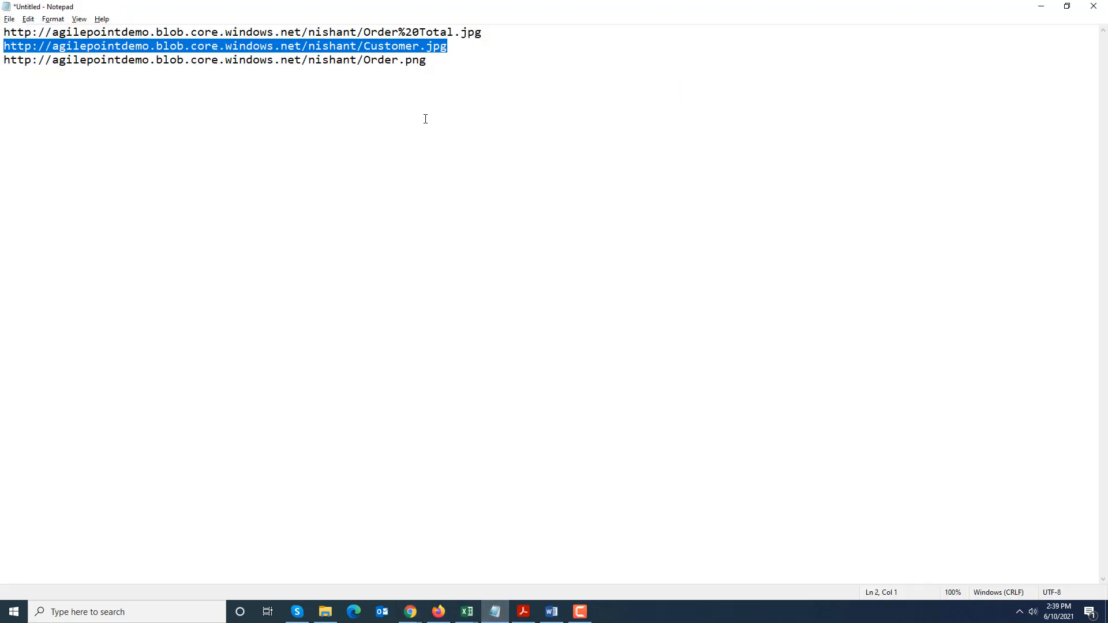
pyautogui.click(300, 73)
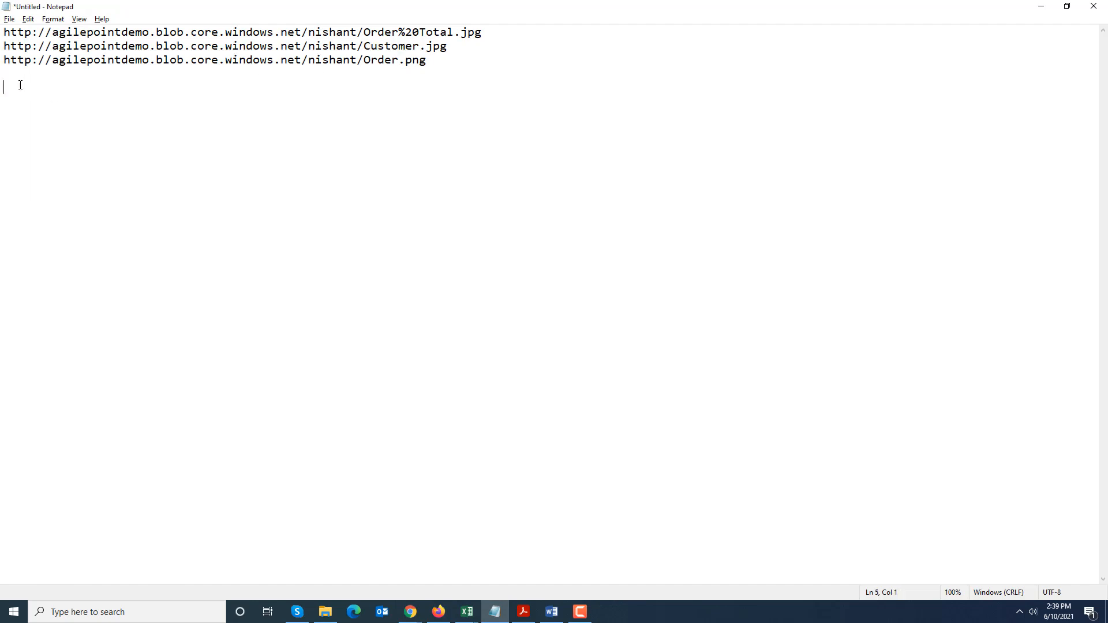
pyautogui.moveTo(427, 60); pyautogui.dragTo(2, 60)
pyautogui.hotkey('alt', 'Tab')
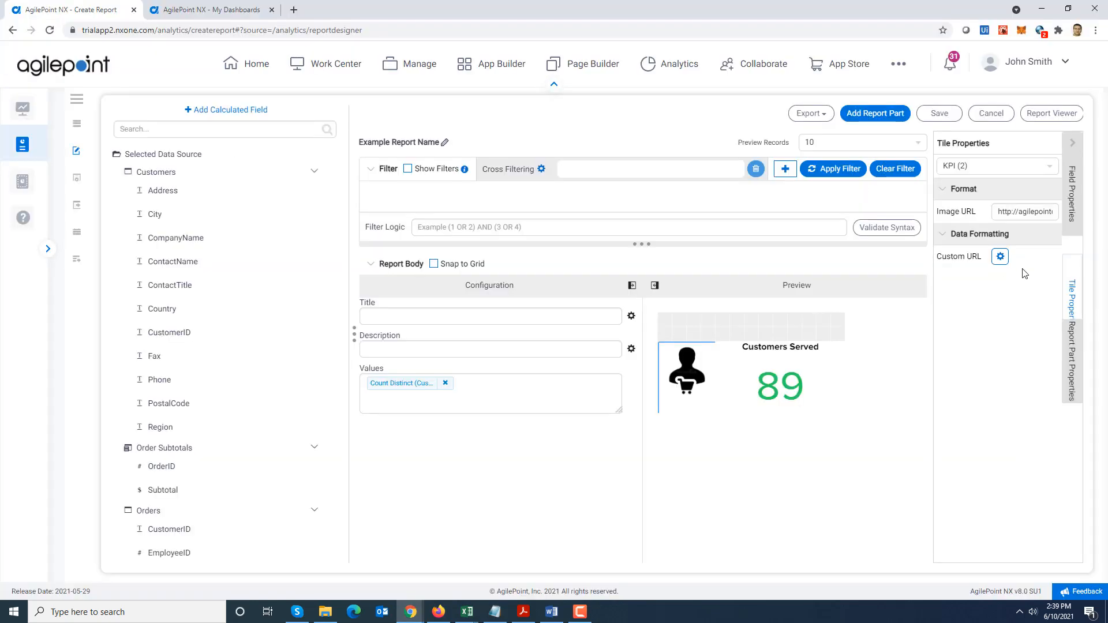
pyautogui.tripleClick(1032, 211)
pyautogui.press('BackSpace')
pyautogui.hotkey('ctrl', 'v')
pyautogui.click(1028, 405)
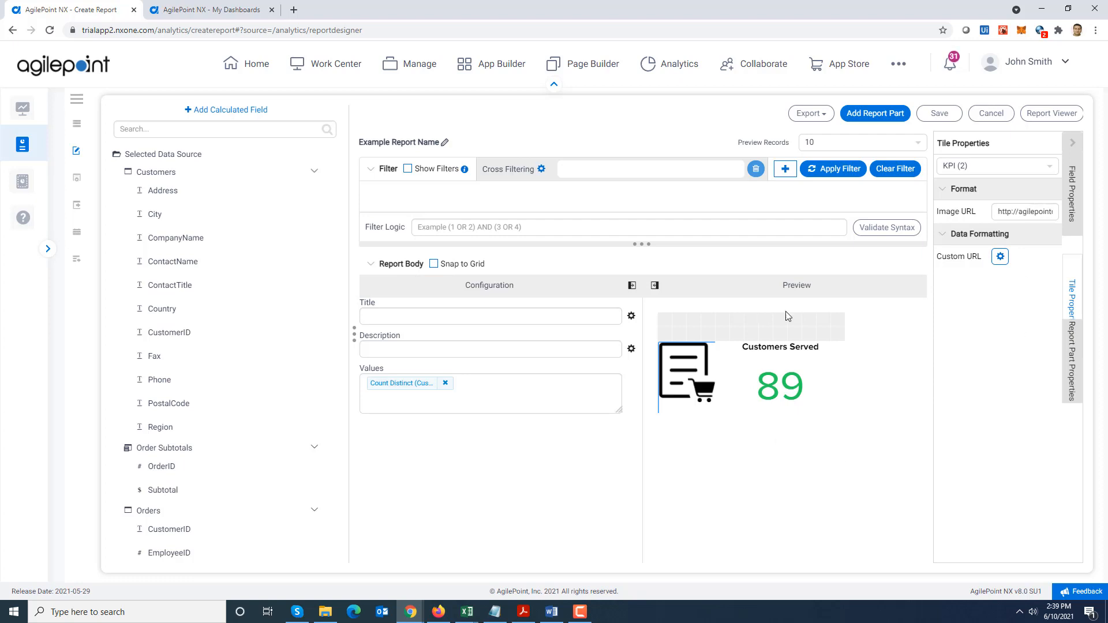
# Change the heading text tile in the copied KPI part to "Orders Processed"
pyautogui.click(781, 347)
pyautogui.write('Or')
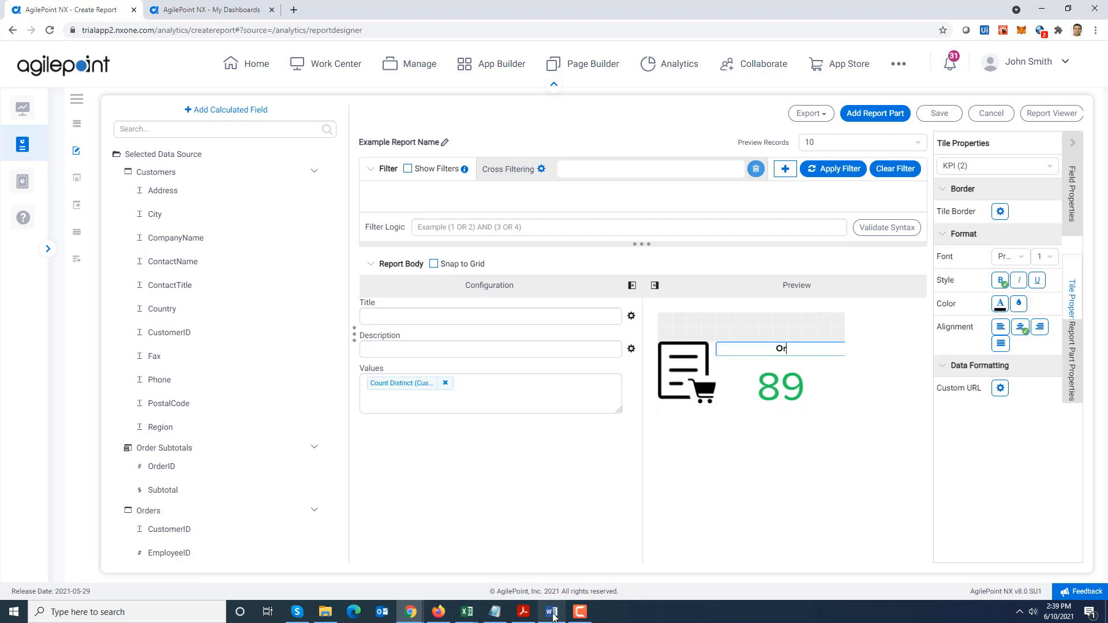
pyautogui.write('ders Processed')
# Replace the CustomerID value in the copied KPI part's metric tile with OrderID from the Orders table
pyautogui.click(760, 386)
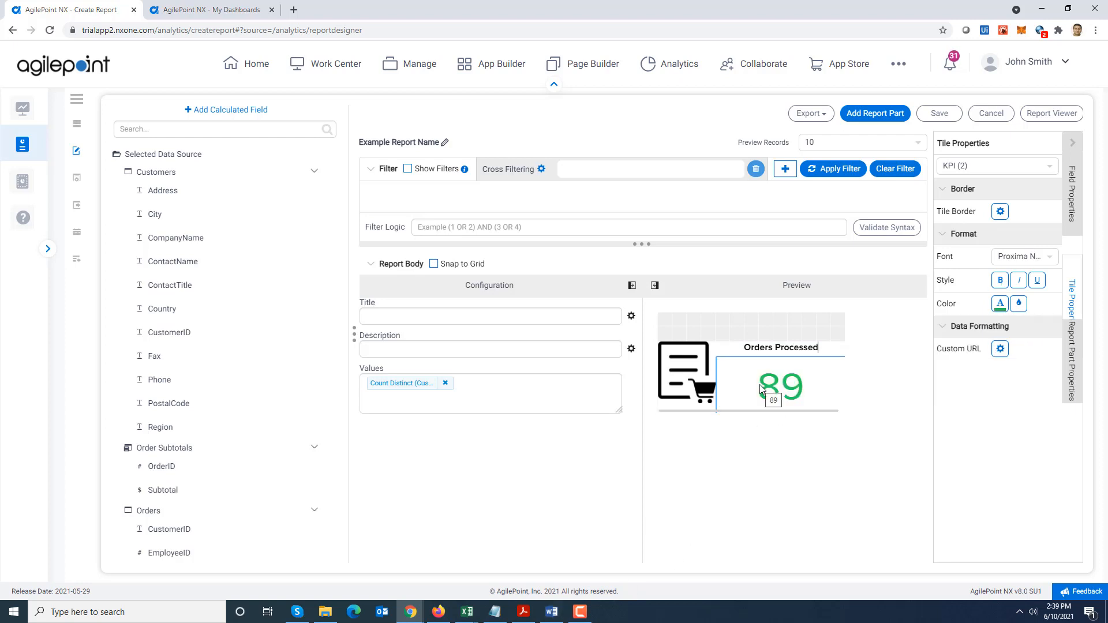
pyautogui.click(445, 383)
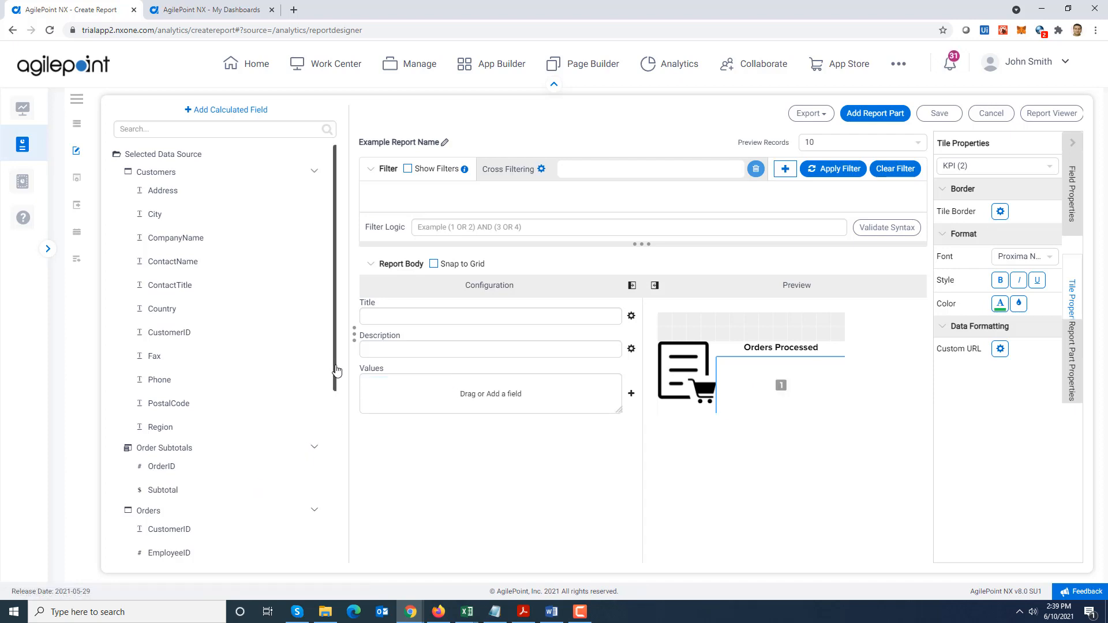
pyautogui.scroll(-3, 336, 370)
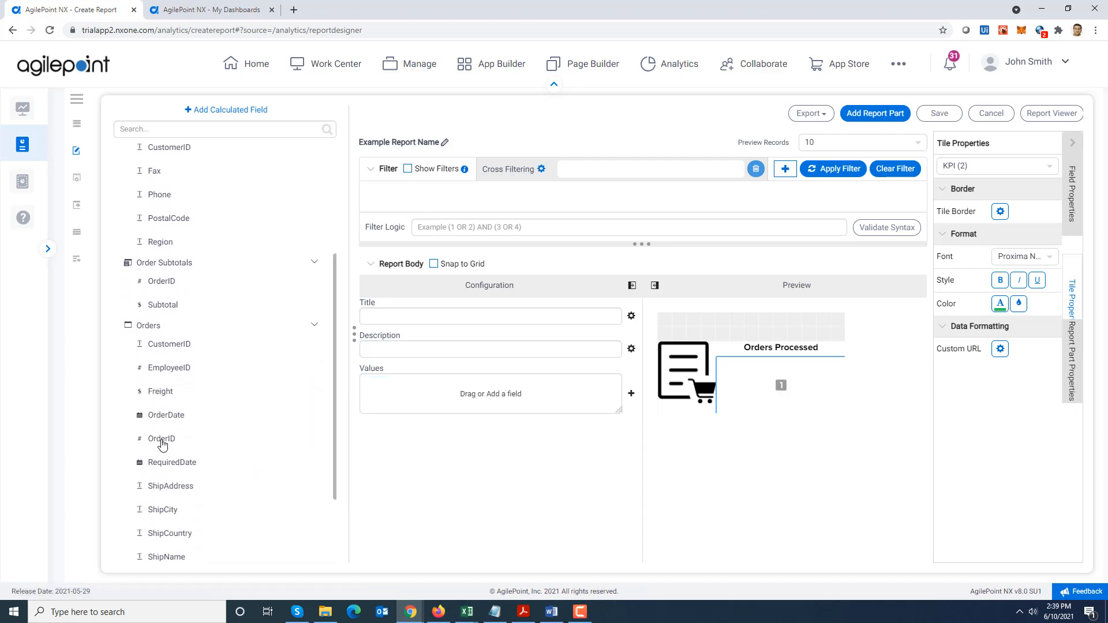
pyautogui.moveTo(161, 439); pyautogui.dragTo(396, 402)
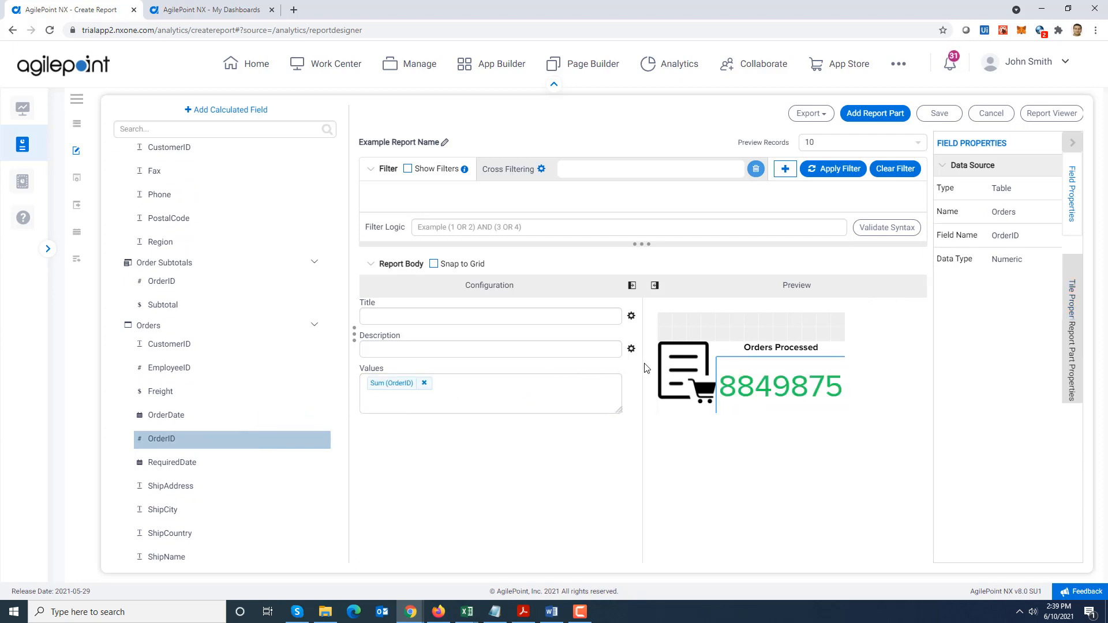
# Set the function of the OrderID value in the "Orders Processed" metric tile to Count Distinct
pyautogui.click(387, 379)
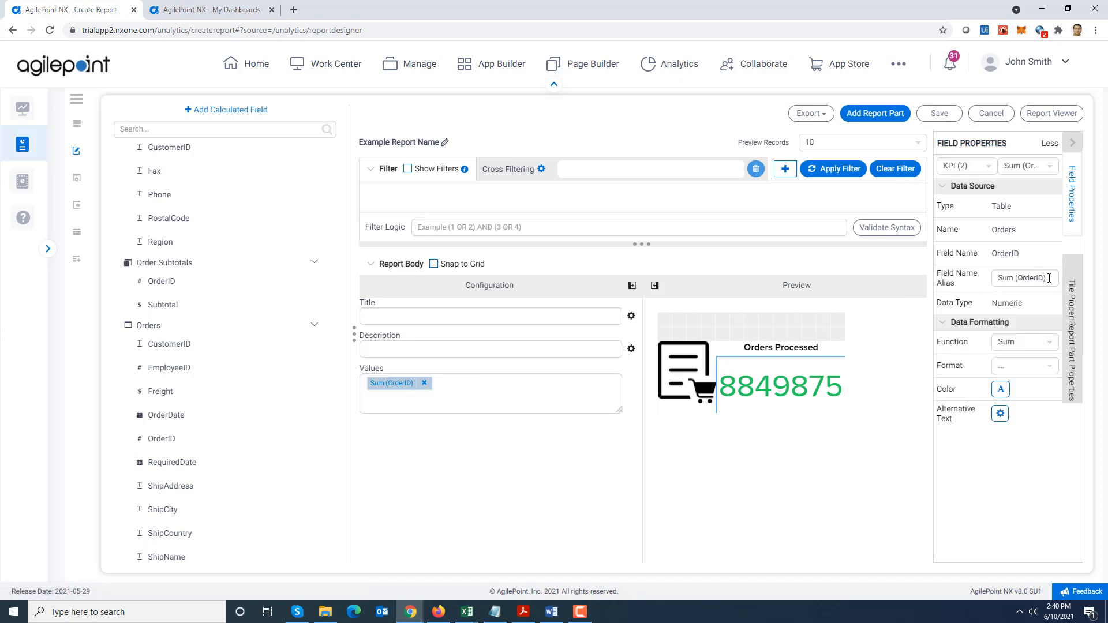
pyautogui.click(1047, 343)
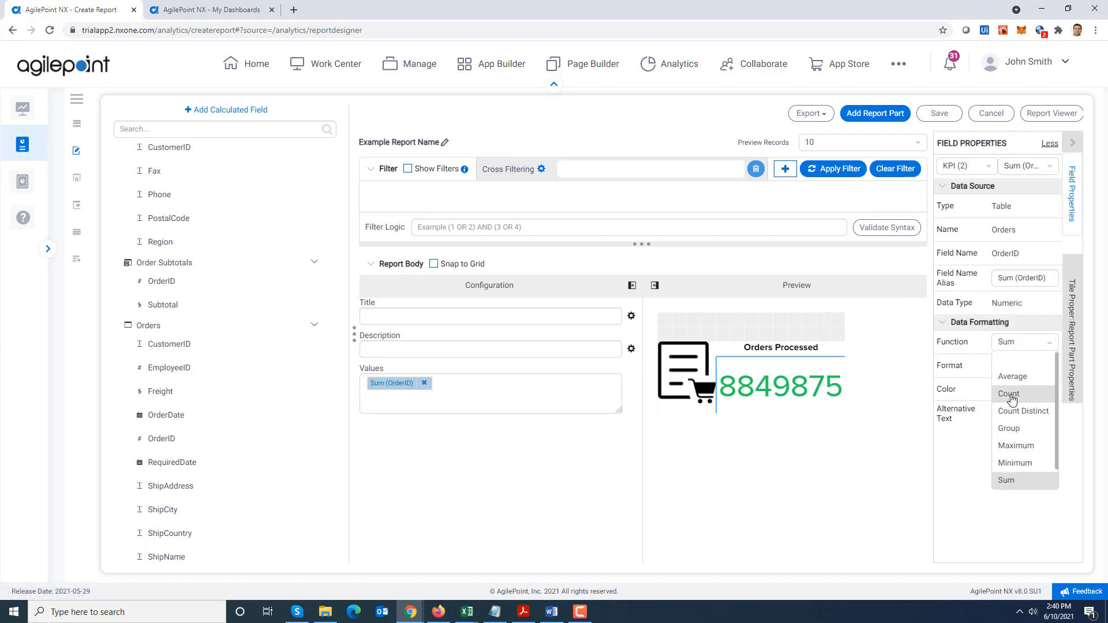
pyautogui.click(1010, 394)
pyautogui.click(1050, 343)
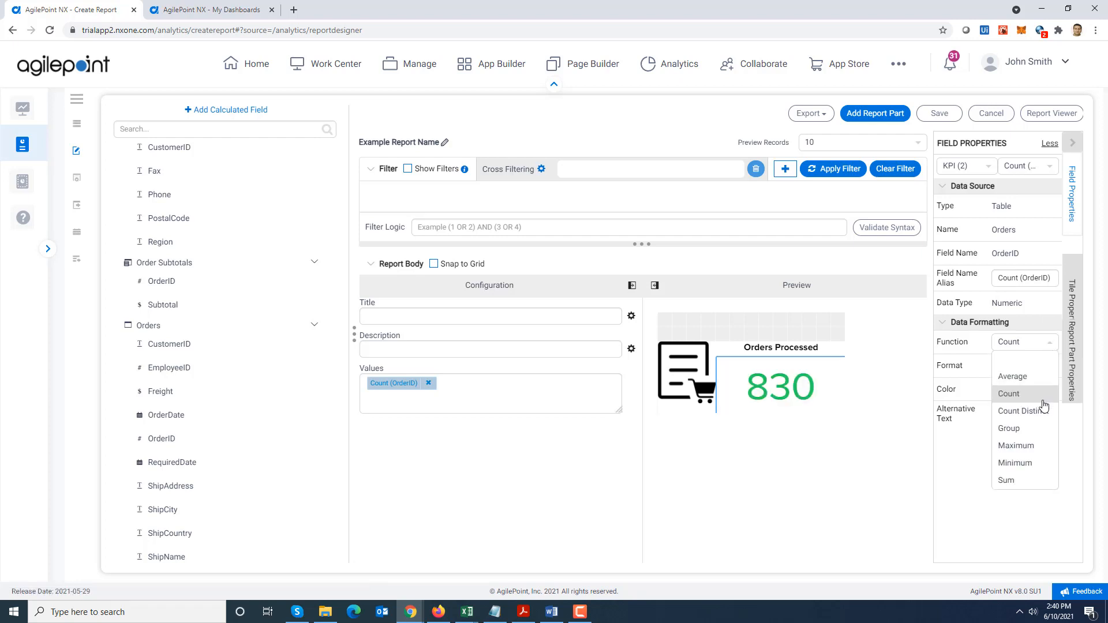
pyautogui.click(1040, 410)
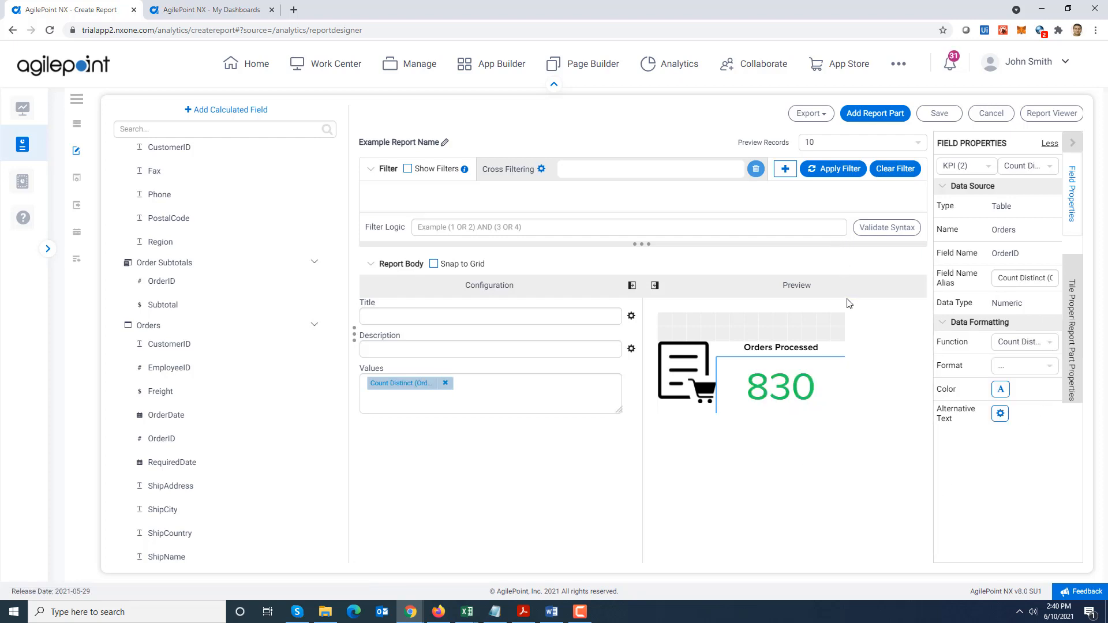
pyautogui.moveTo(842, 289)
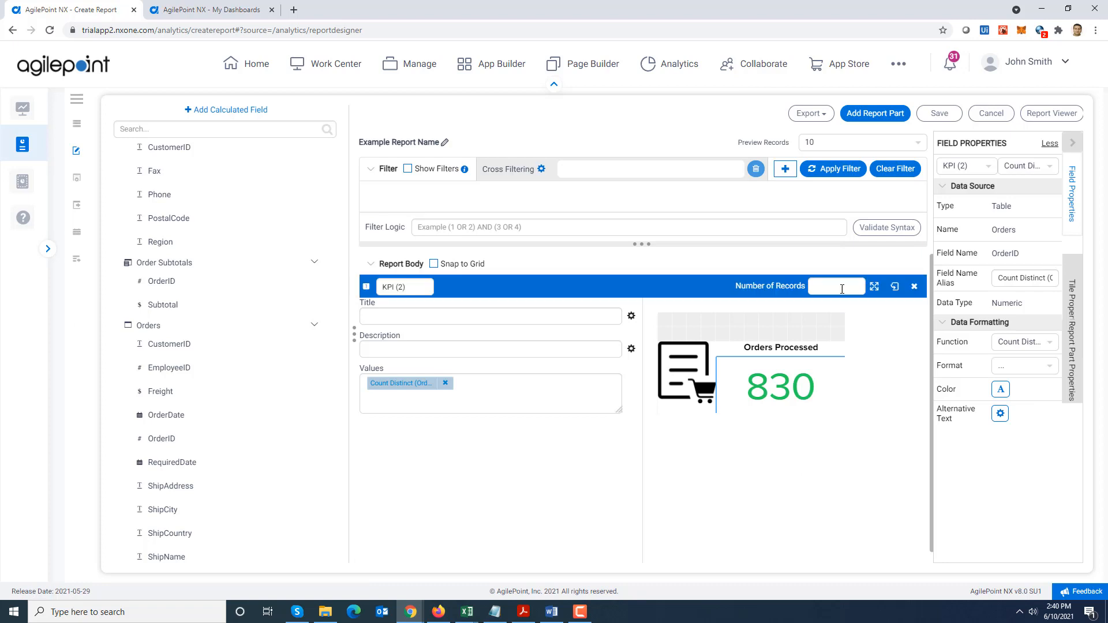
# Collapse the "Orders Processed" KPI part, duplicate it and place the copy beside it at the end of the KPI row
pyautogui.click(894, 289)
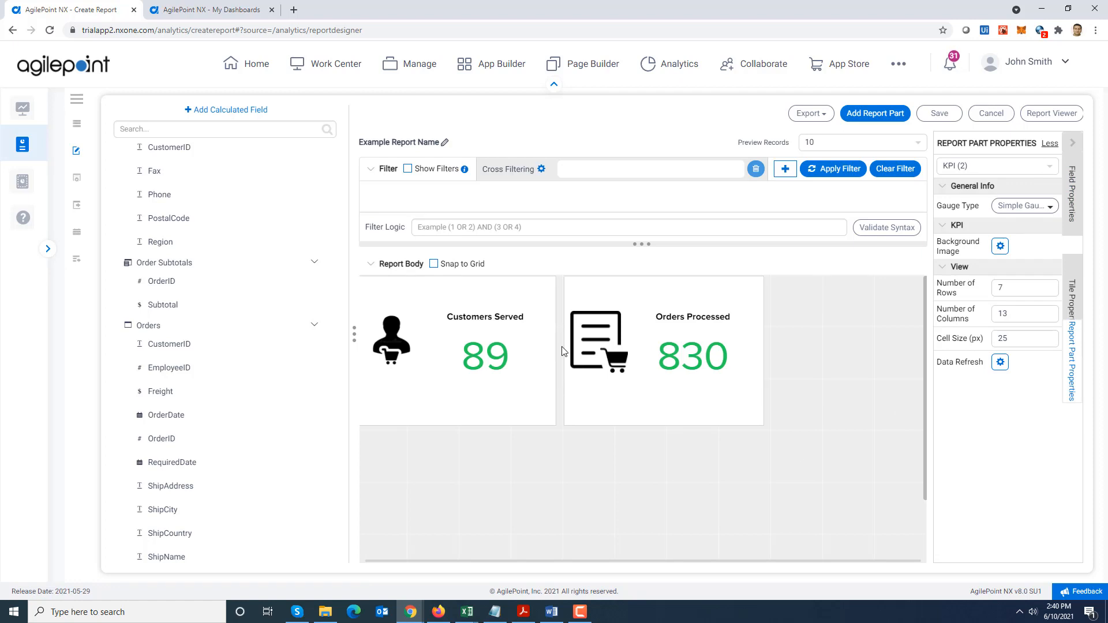
pyautogui.moveTo(621, 287)
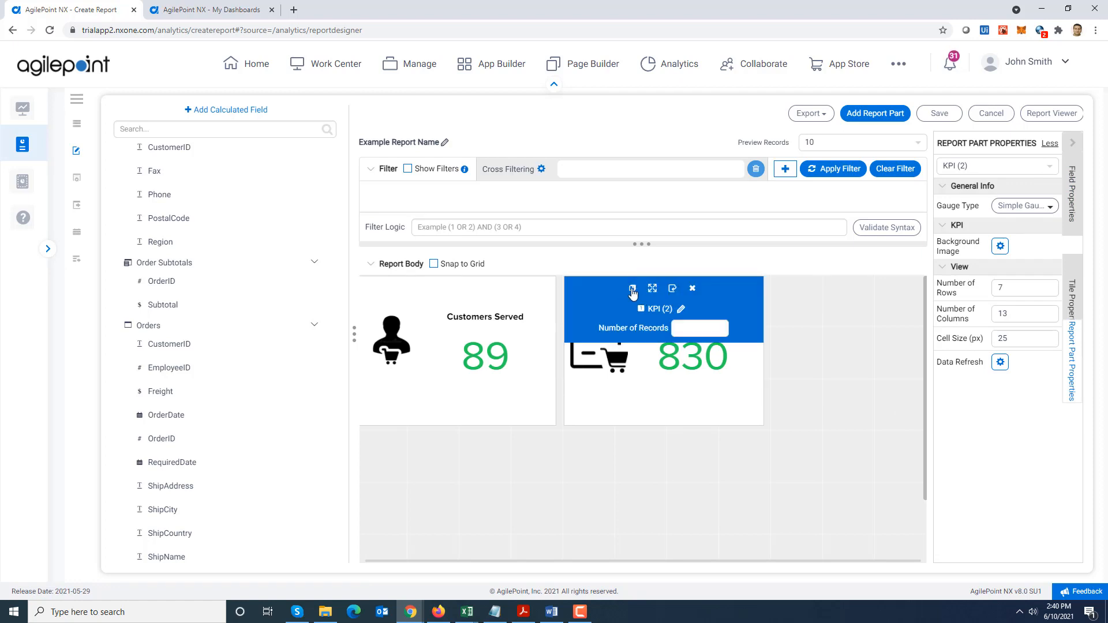
pyautogui.click(632, 288)
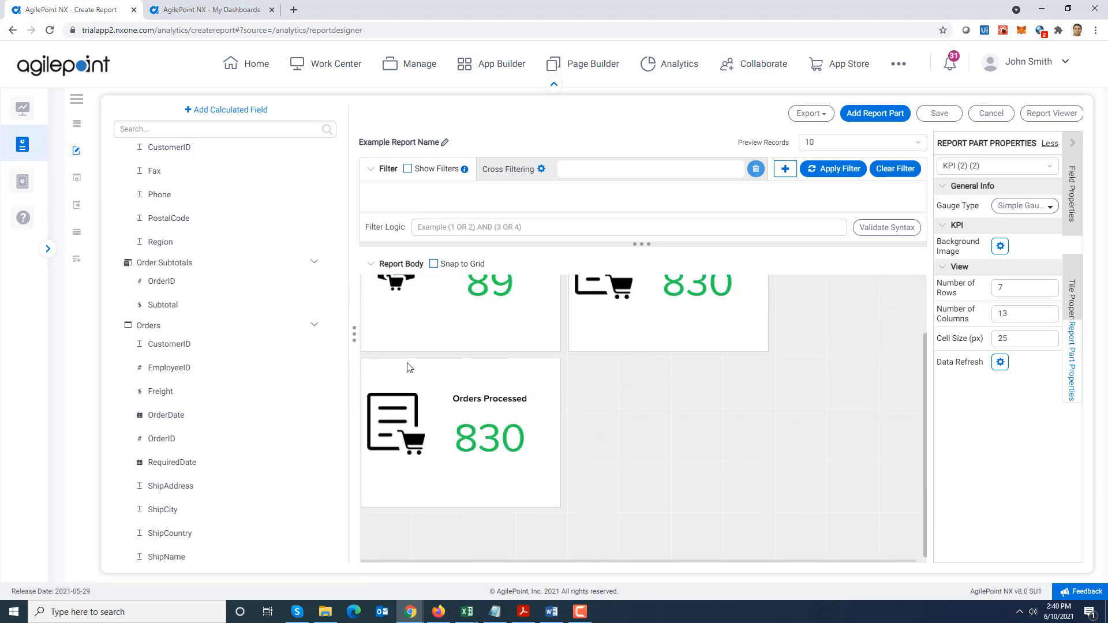
pyautogui.moveTo(406, 360); pyautogui.dragTo(808, 270)
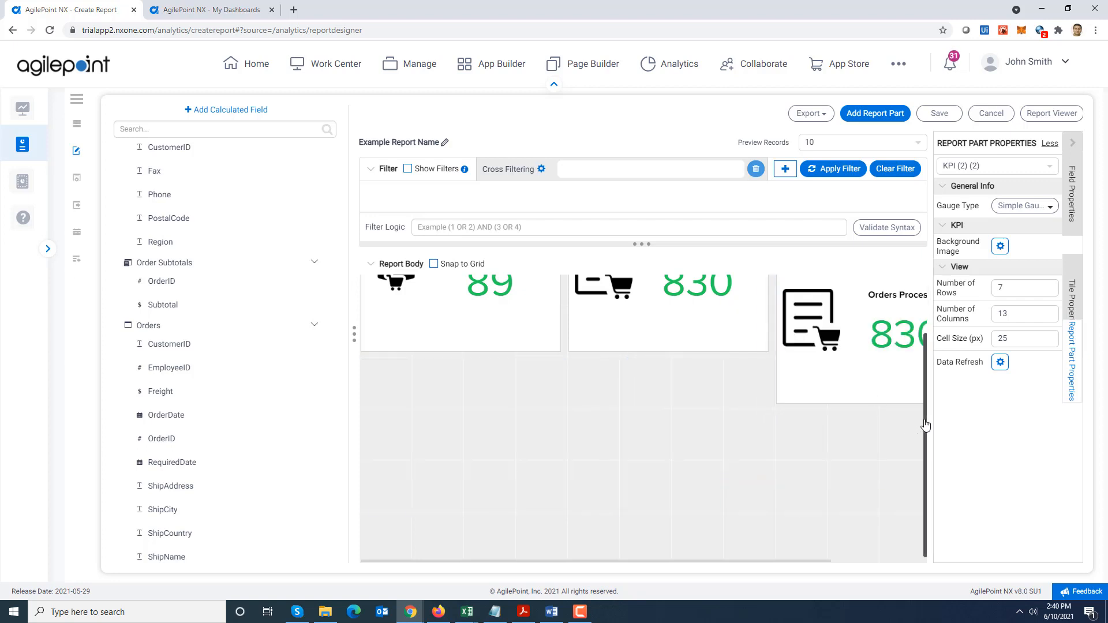
pyautogui.scroll(2, 921, 426)
pyautogui.moveTo(855, 348); pyautogui.dragTo(805, 298)
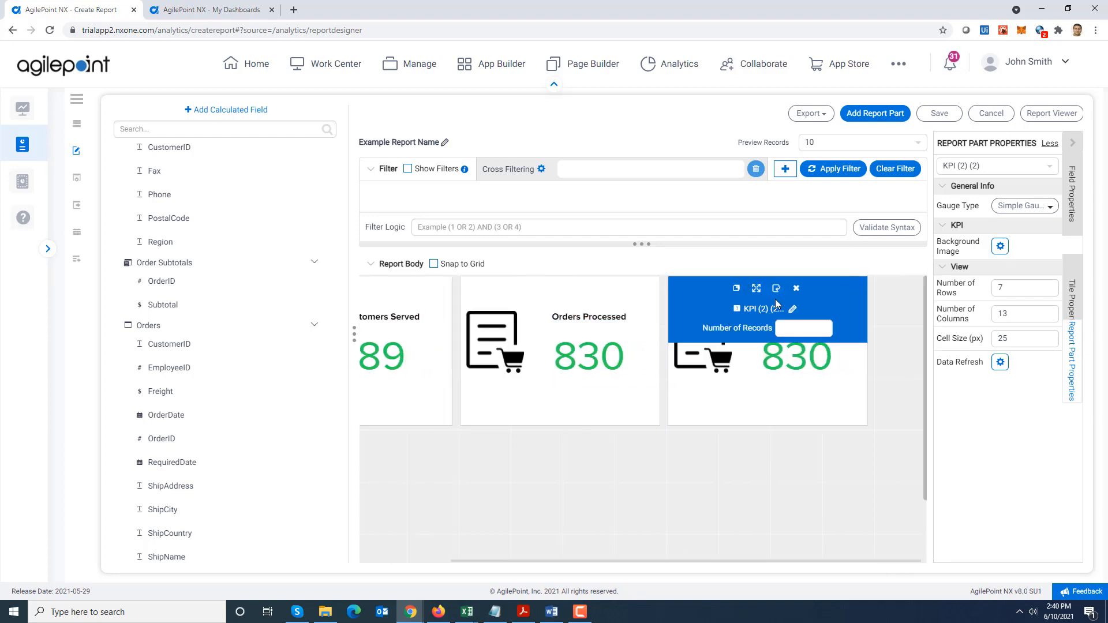
# Expand the new KPI copy and replace its image tile's Image URL with the Order%20Total.jpg address copied from Notepad
pyautogui.click(776, 290)
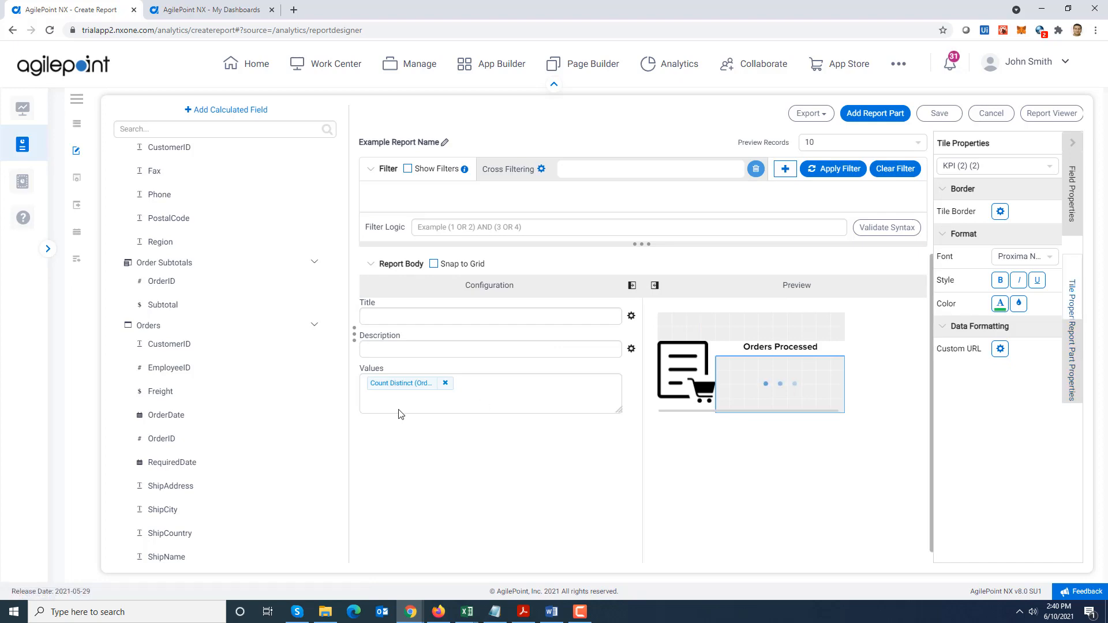
pyautogui.click(691, 381)
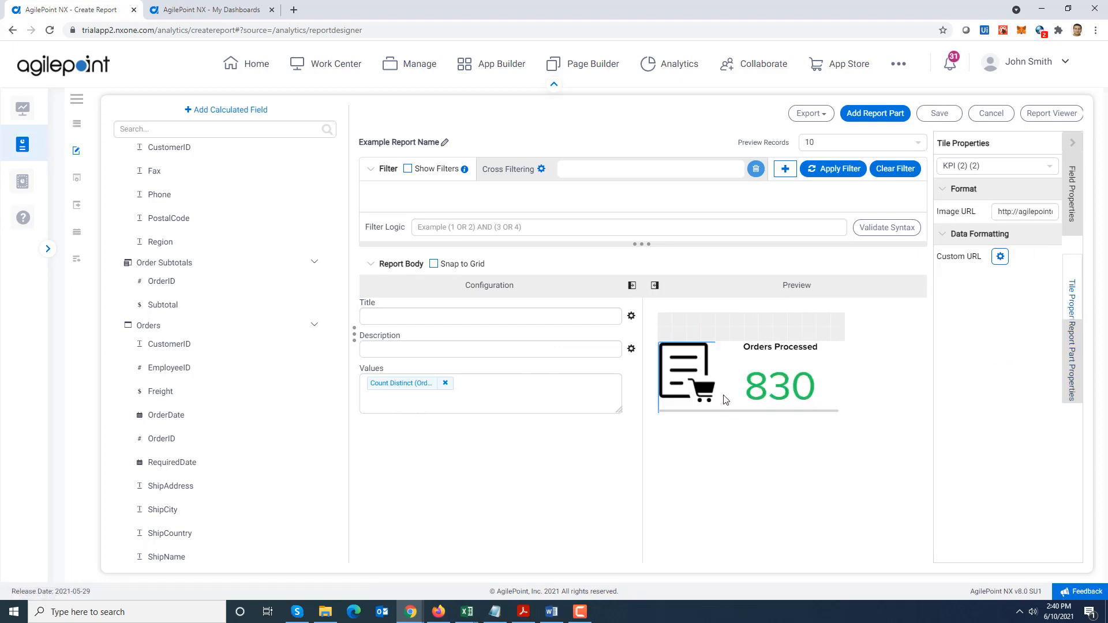
pyautogui.hotkey('alt', 'Tab')
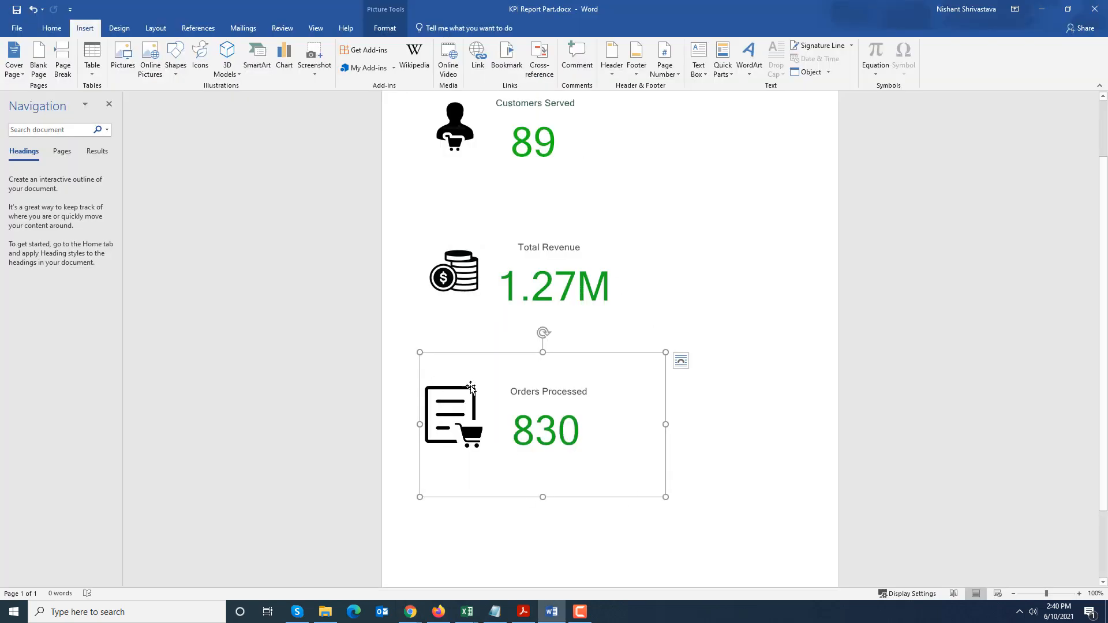
pyautogui.hotkey('alt', 'Tab')
pyautogui.click(495, 612)
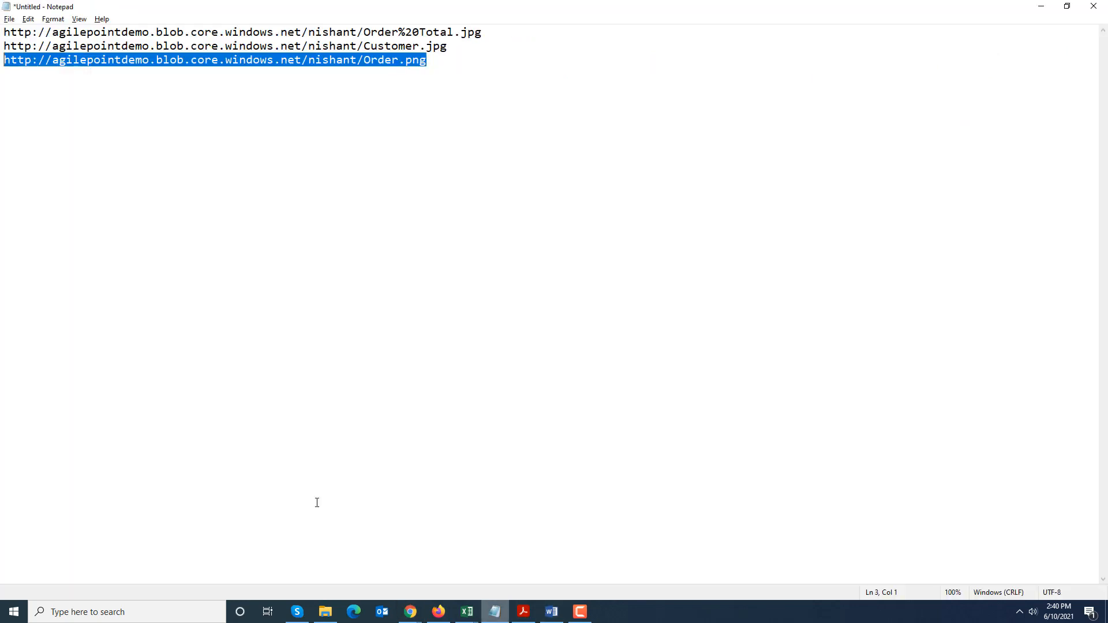
pyautogui.moveTo(486, 32); pyautogui.dragTo(2, 37)
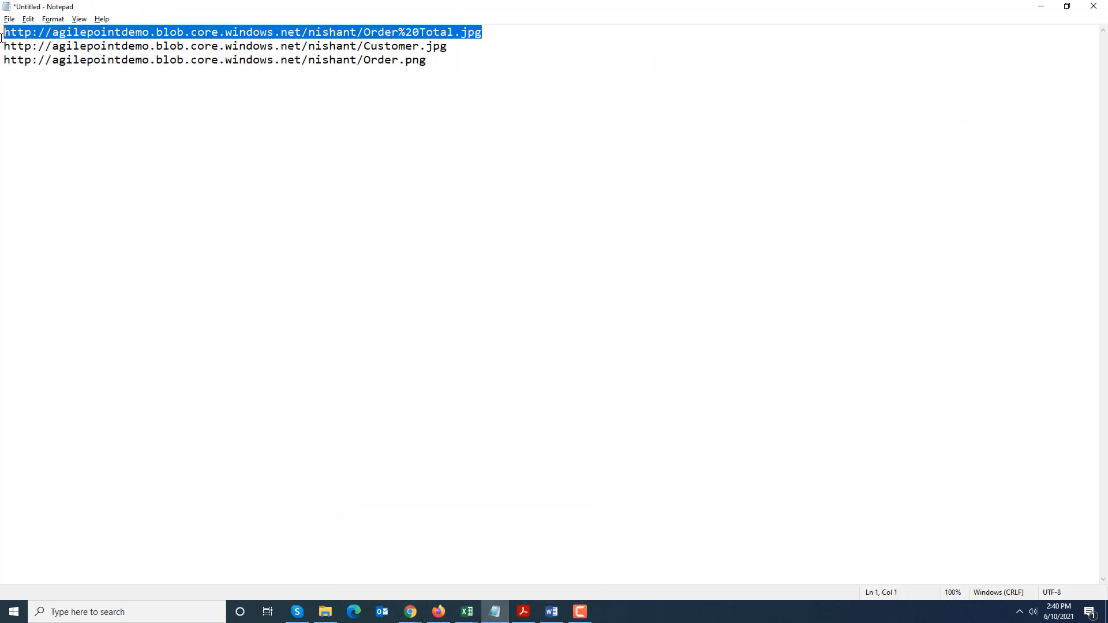
pyautogui.hotkey('alt', 'Tab')
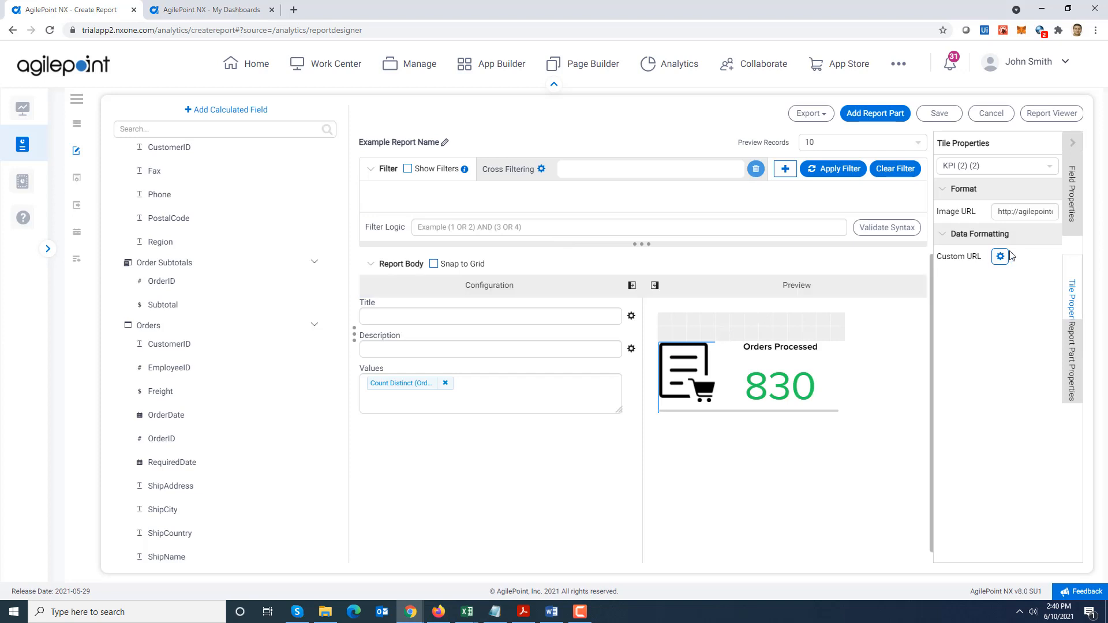
pyautogui.tripleClick(1029, 217)
pyautogui.press('BackSpace')
pyautogui.hotkey('ctrl', 'v')
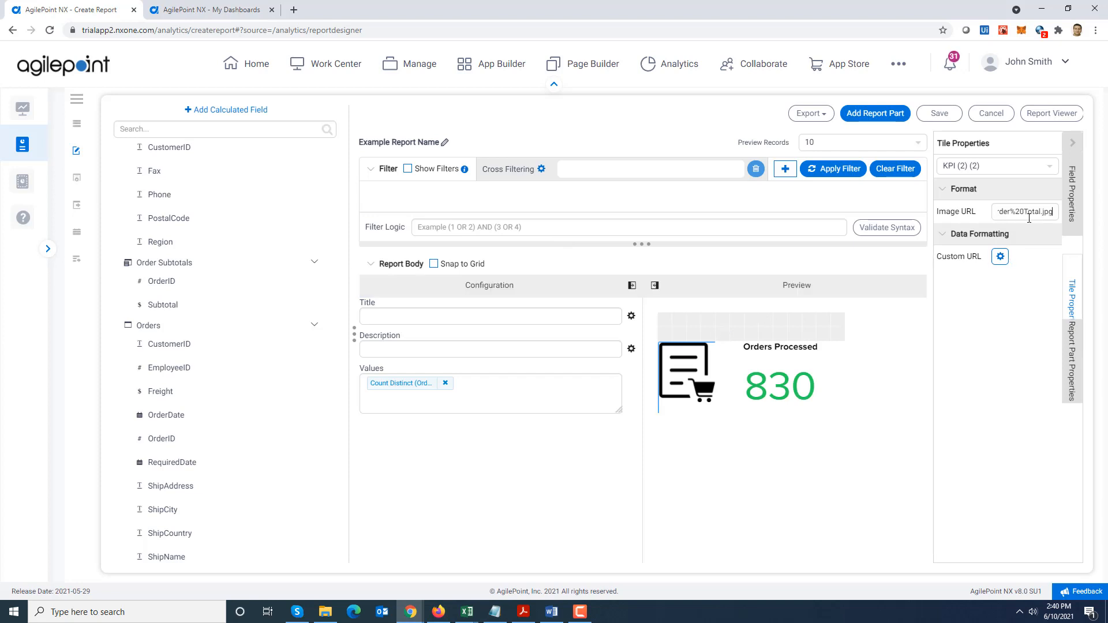
pyautogui.click(991, 427)
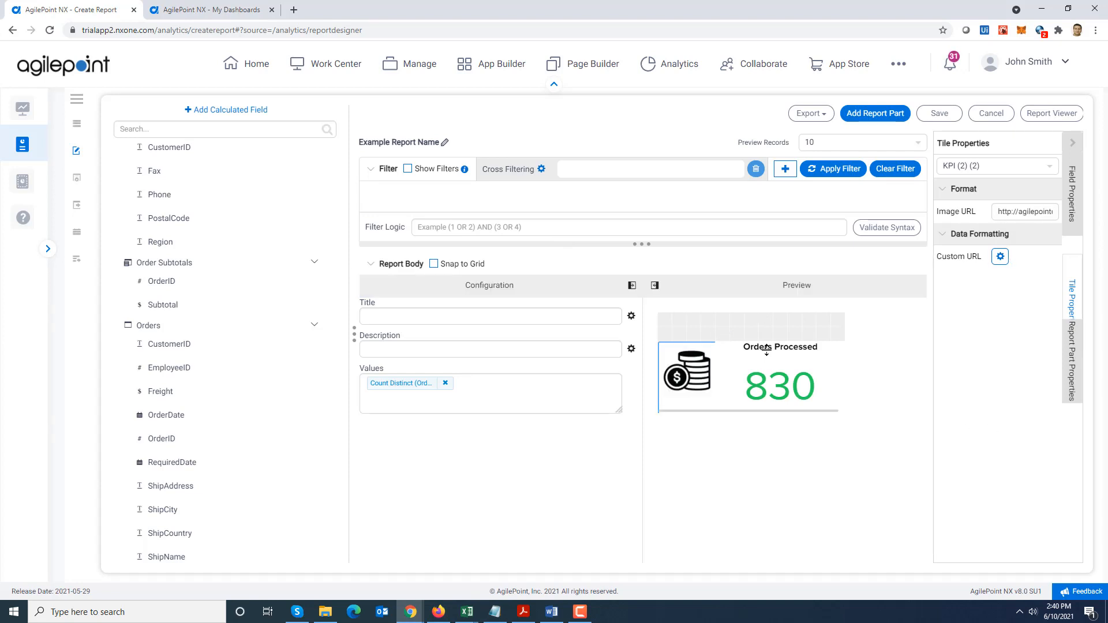
# Change the heading text tile in the new KPI copy to "Total Revenue"
pyautogui.click(808, 349)
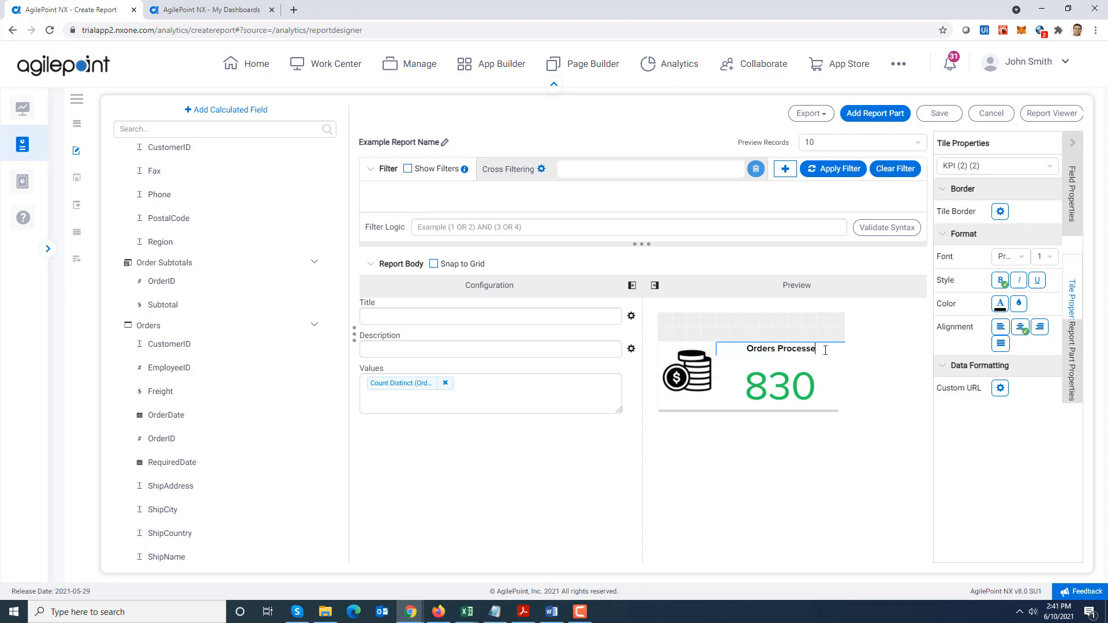
pyautogui.press('BackSpace')
pyautogui.press('BackSpace')
pyautogui.press('BackSpace')
pyautogui.press('BackSpace')
pyautogui.press('BackSpace')
pyautogui.press('BackSpace')
pyautogui.press('BackSpace')
pyautogui.press('BackSpace')
pyautogui.press('BackSpace')
pyautogui.press('BackSpace')
pyautogui.press('BackSpace')
pyautogui.write('Total Revenue')
# Replace the OrderID value in the "Total Revenue" metric tile with Subtotal from Order Subtotals
pyautogui.click(799, 381)
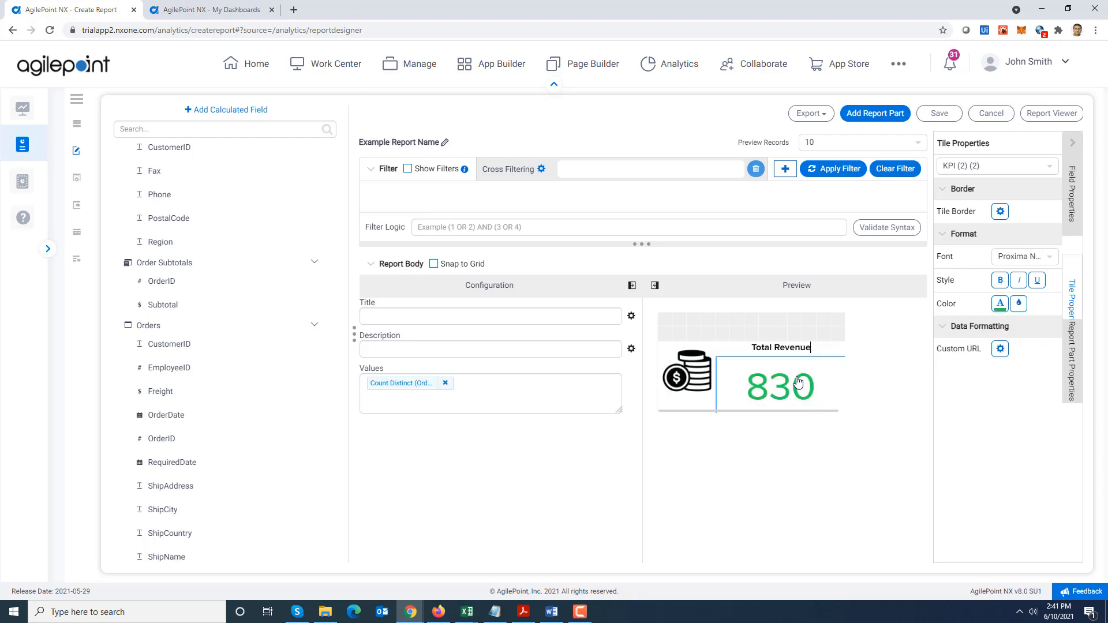
pyautogui.click(444, 382)
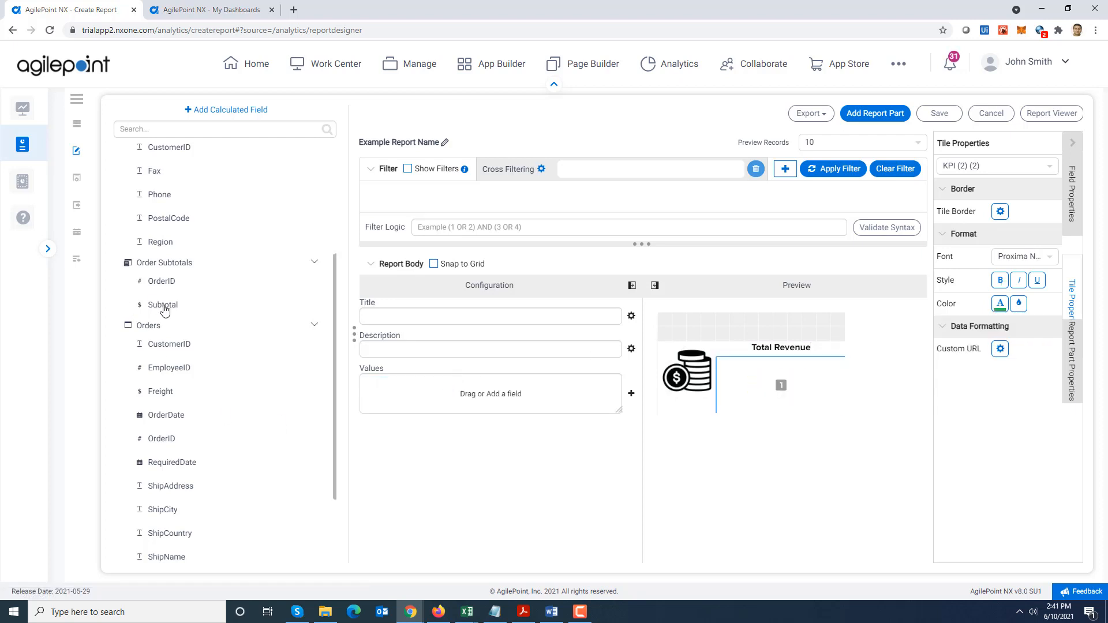
pyautogui.moveTo(164, 306); pyautogui.dragTo(445, 398)
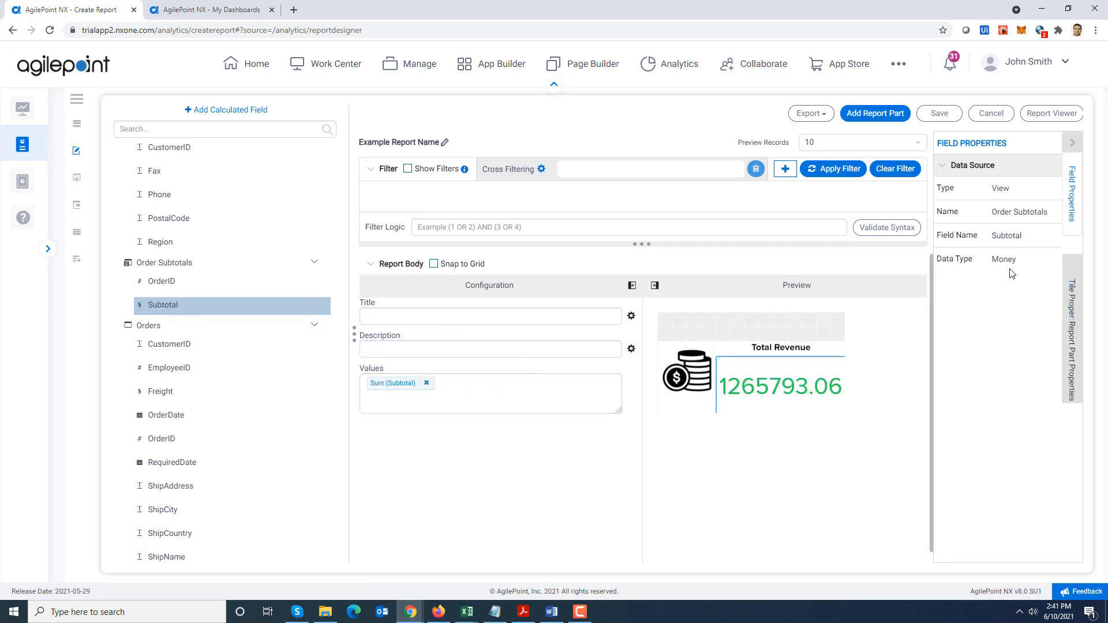
# Set the format of the Subtotal value to the 1M abbreviation and collapse the "Total Revenue" KPI part
pyautogui.click(397, 385)
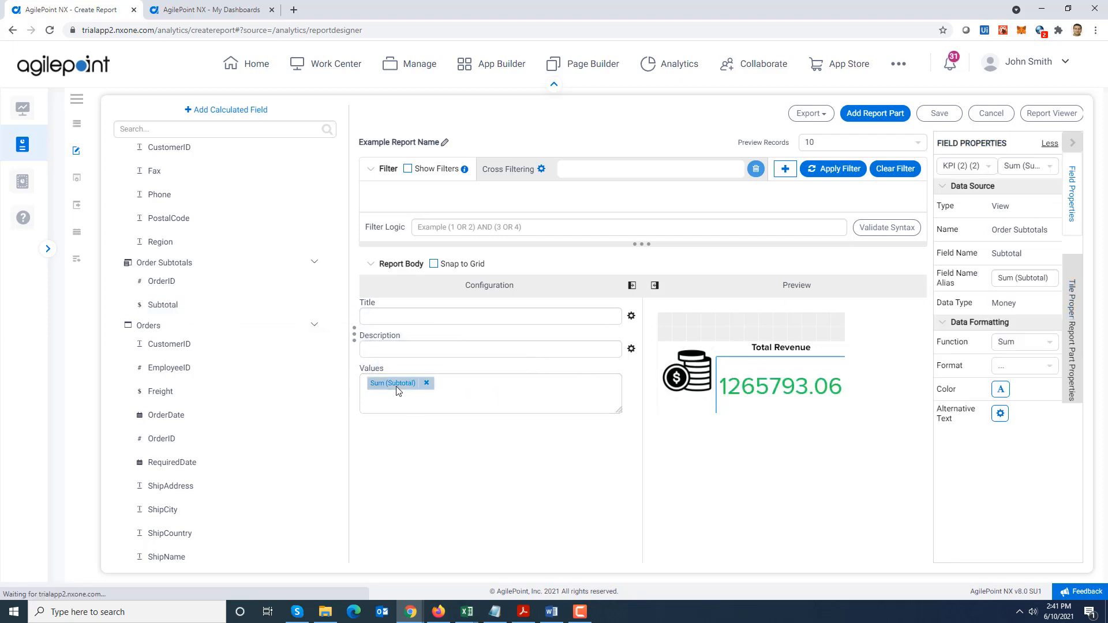
pyautogui.click(1053, 363)
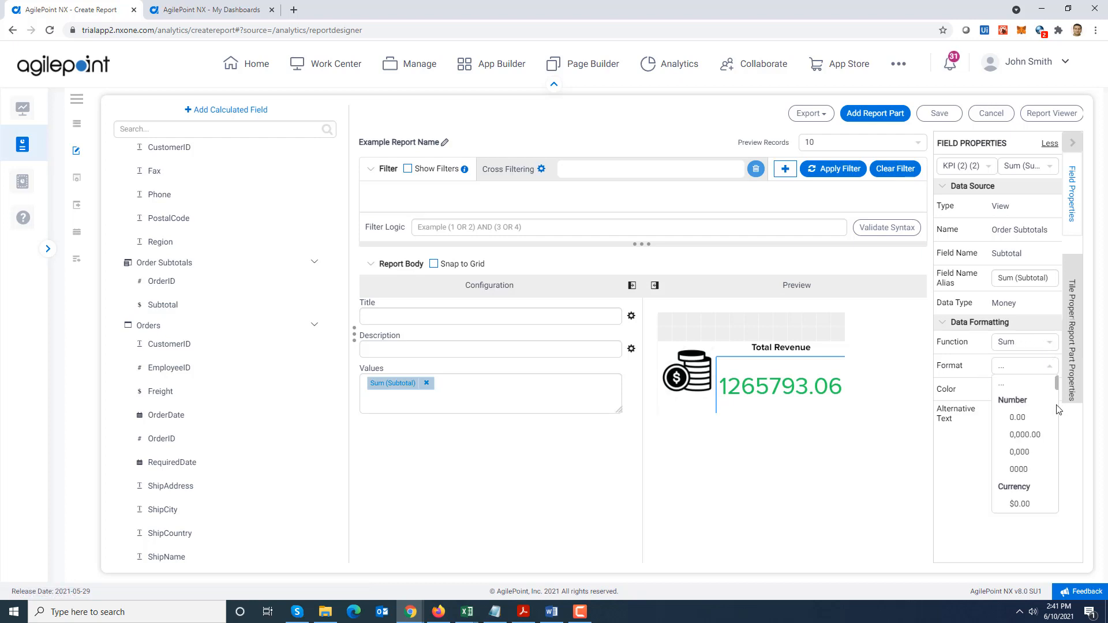
pyautogui.moveTo(1057, 394); pyautogui.dragTo(1062, 412)
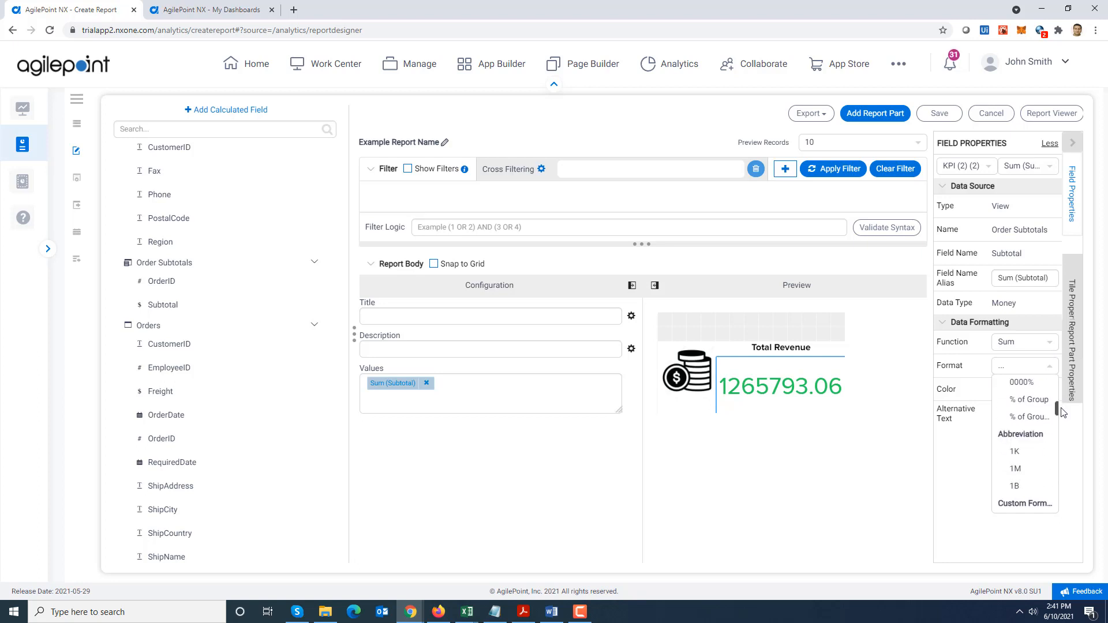
pyautogui.click(1015, 469)
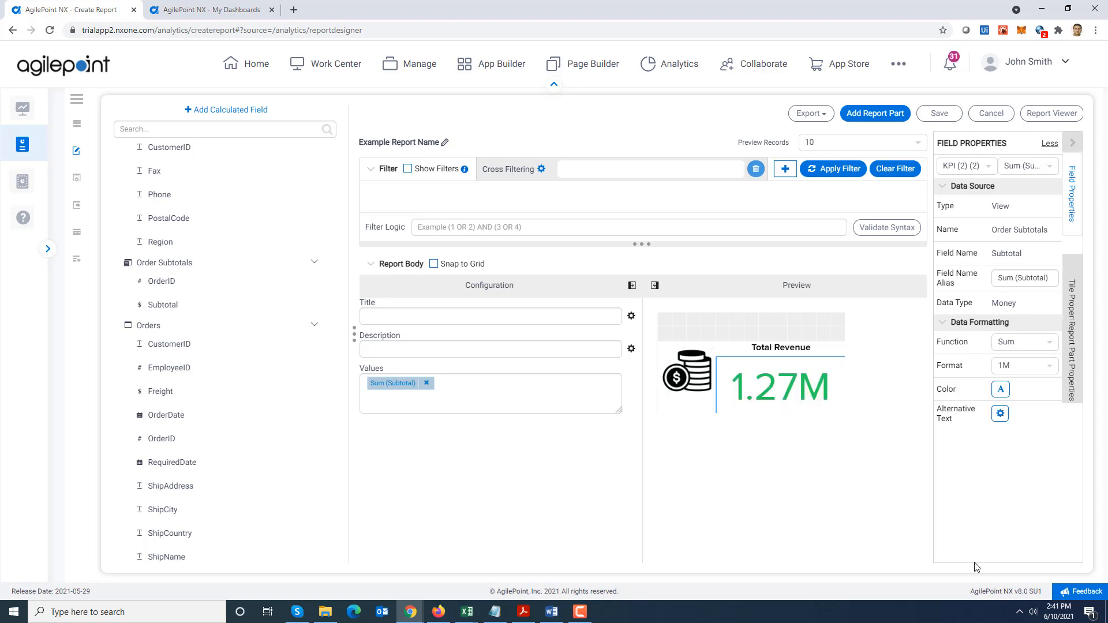
pyautogui.moveTo(822, 339)
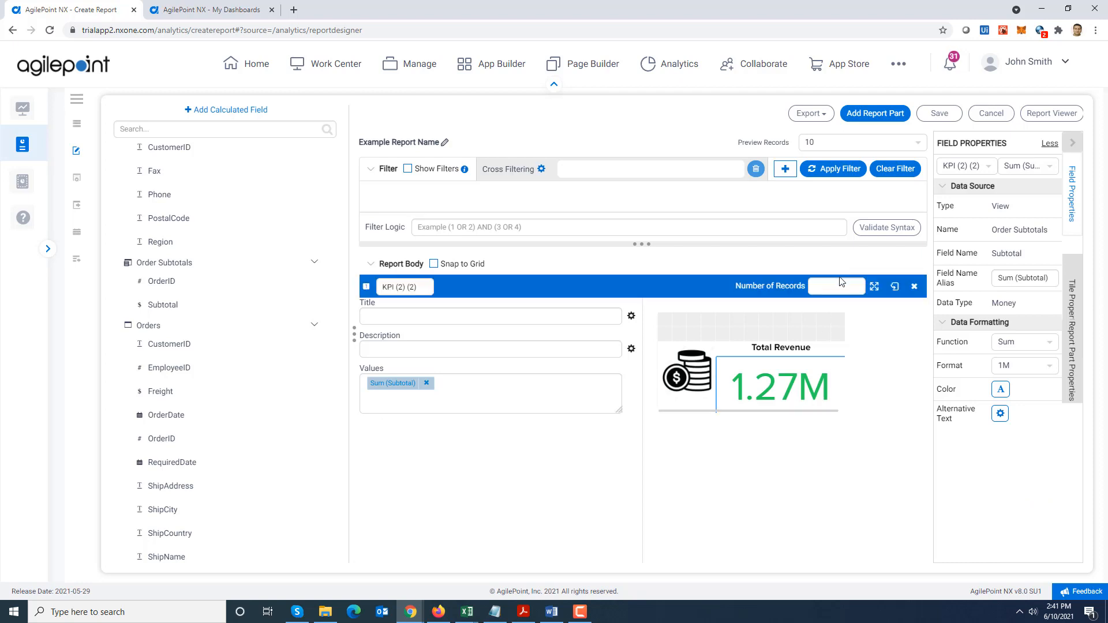
pyautogui.click(894, 290)
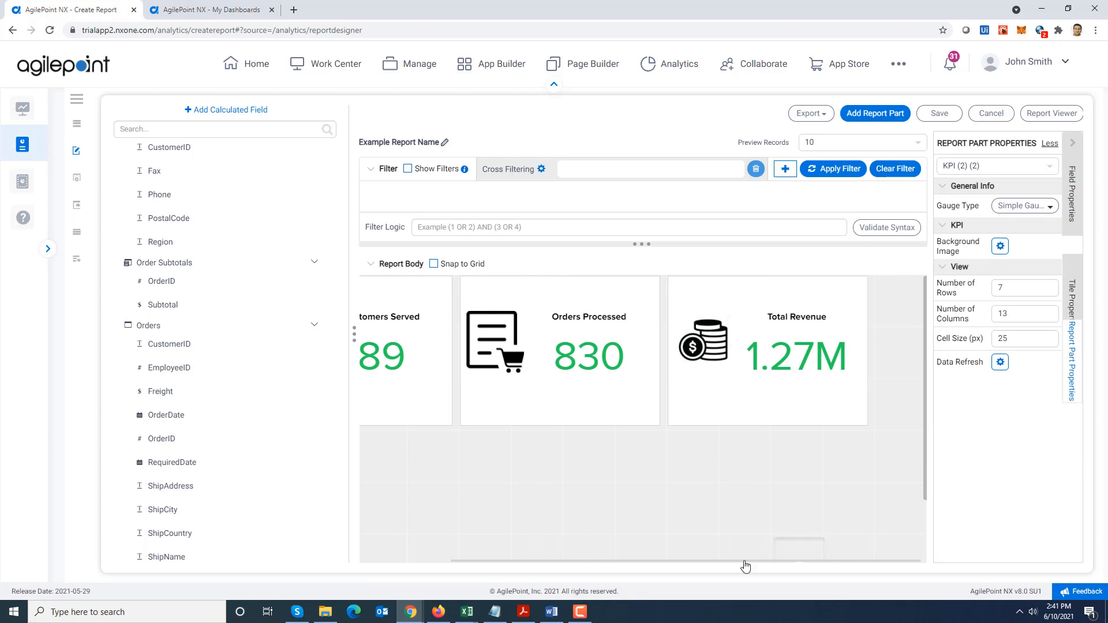
# Save the report as "KPI Report Demo" in the Sample Reports category
pyautogui.click(941, 115)
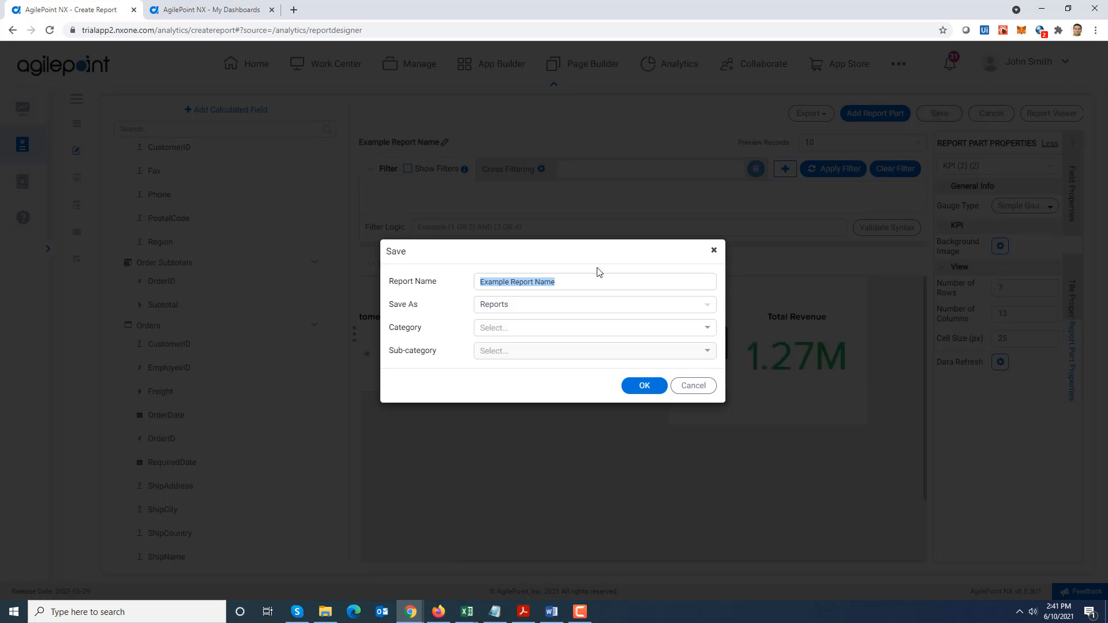
pyautogui.write('KPI Report Demo')
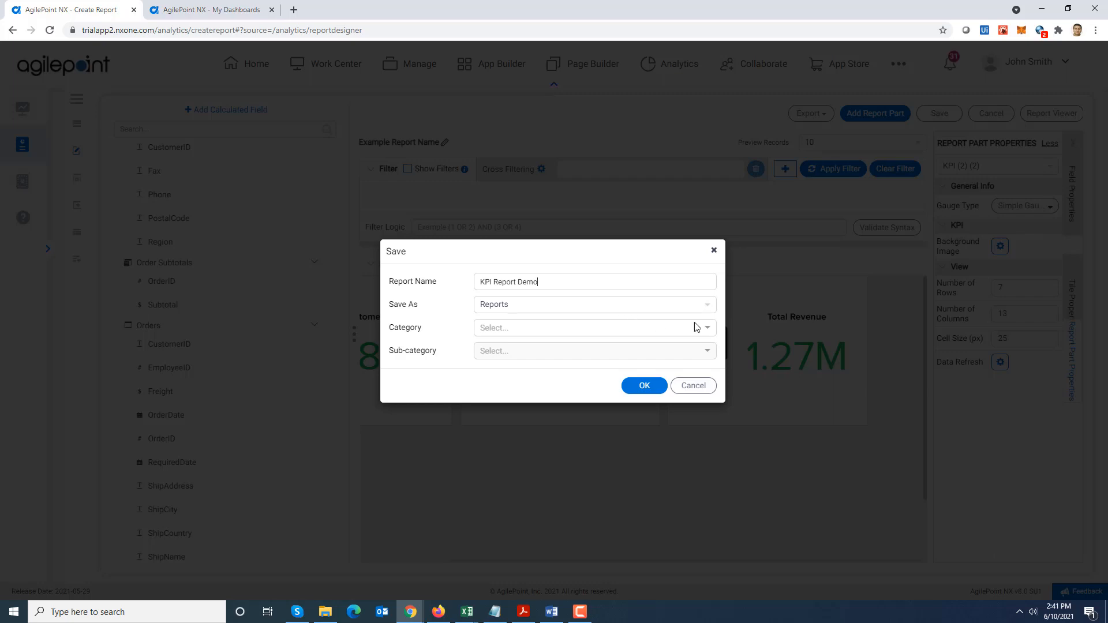
pyautogui.click(695, 327)
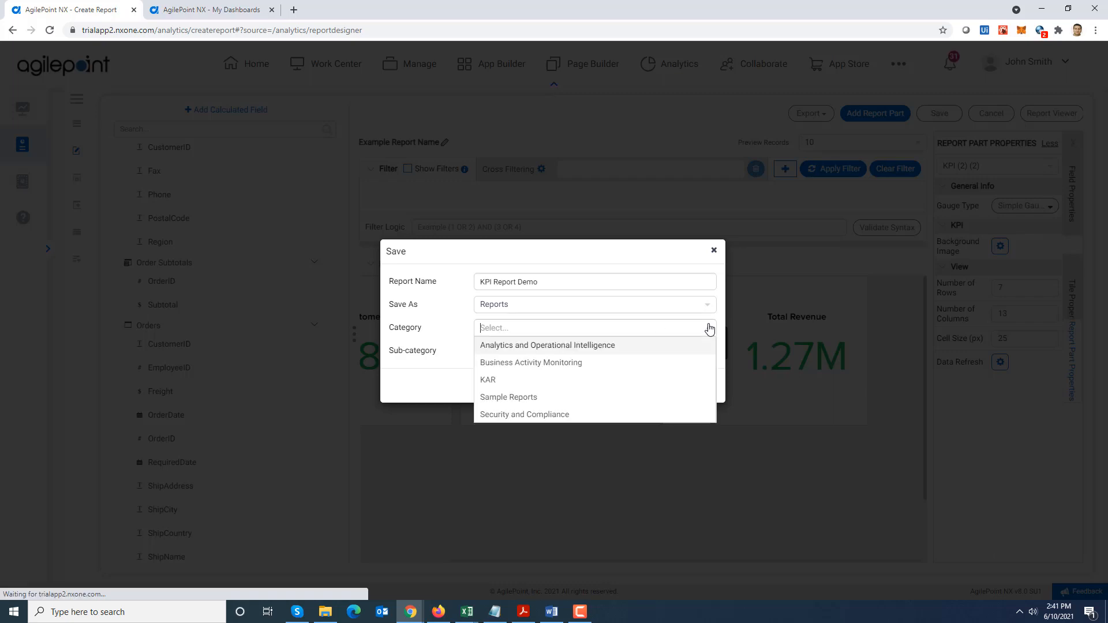
pyautogui.click(560, 397)
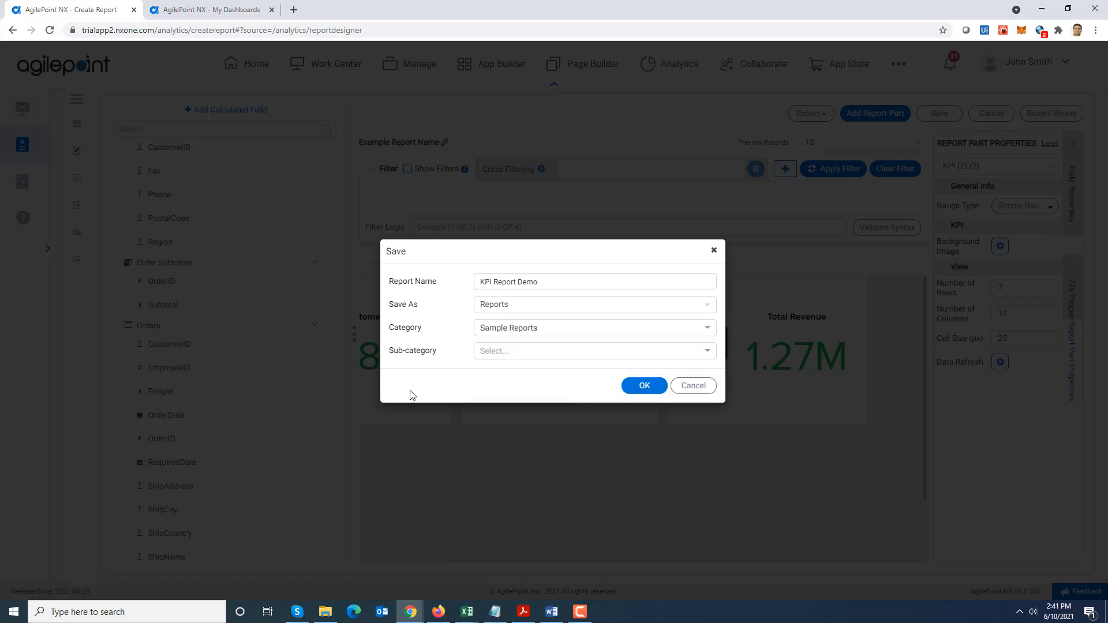
pyautogui.click(644, 386)
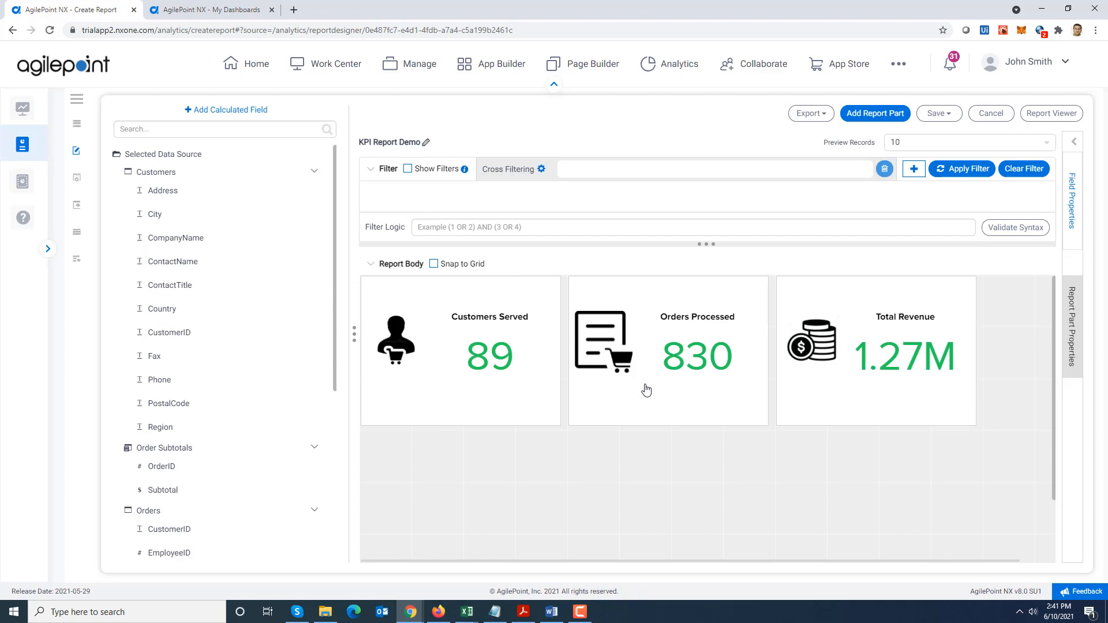
# Open the saved "KPI Report Demo" from the list of reports to view the three KPI parts
pyautogui.moveTo(68, 148)
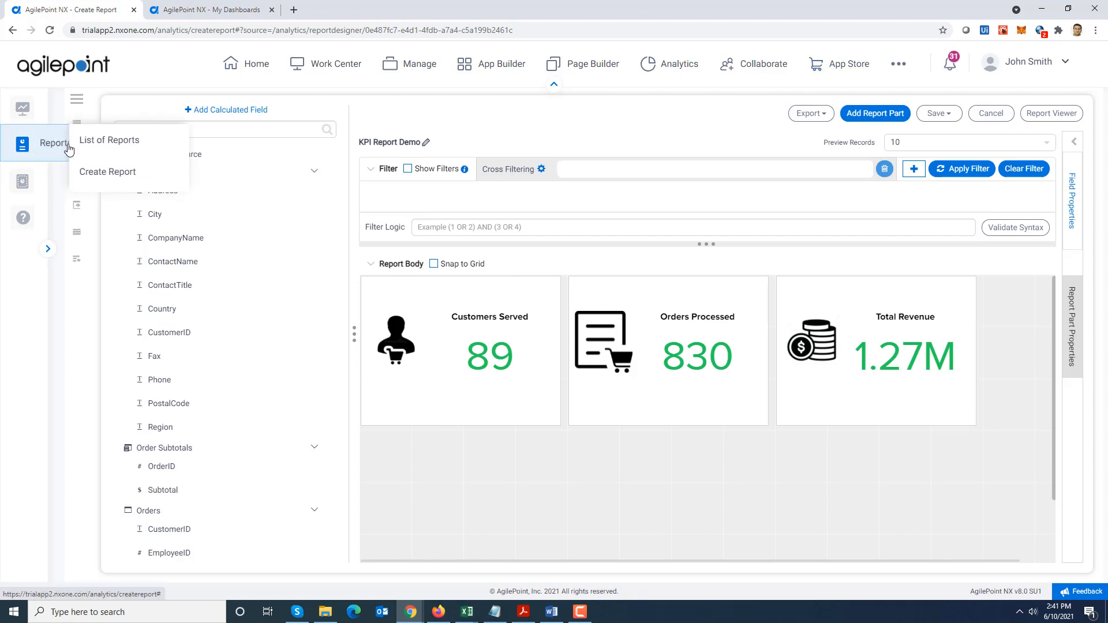
pyautogui.click(145, 140)
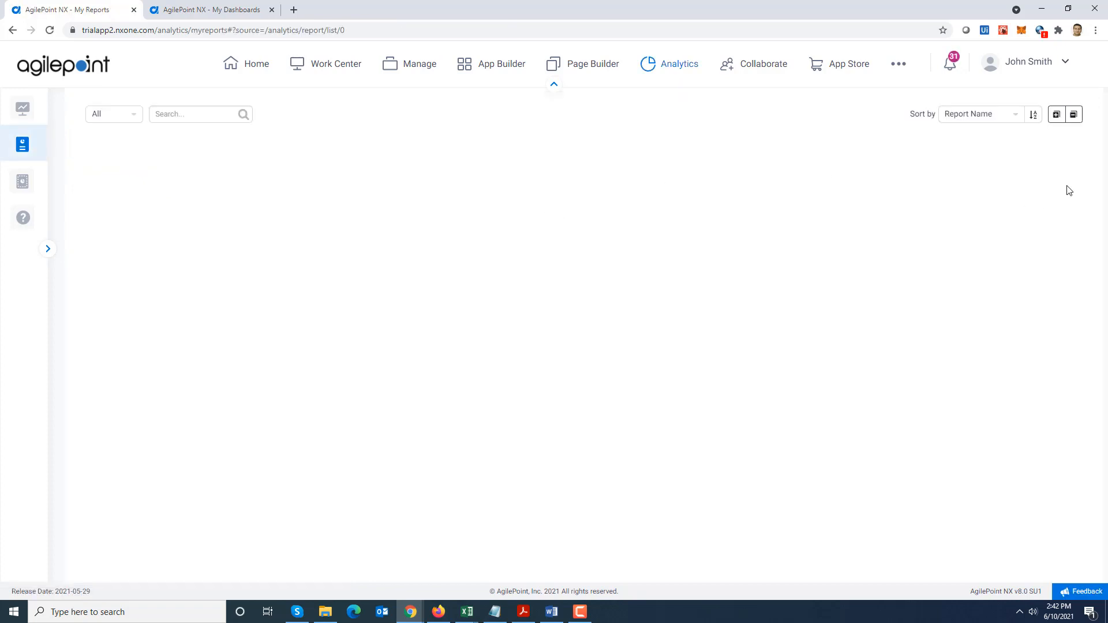
pyautogui.moveTo(1078, 167); pyautogui.dragTo(1105, 334)
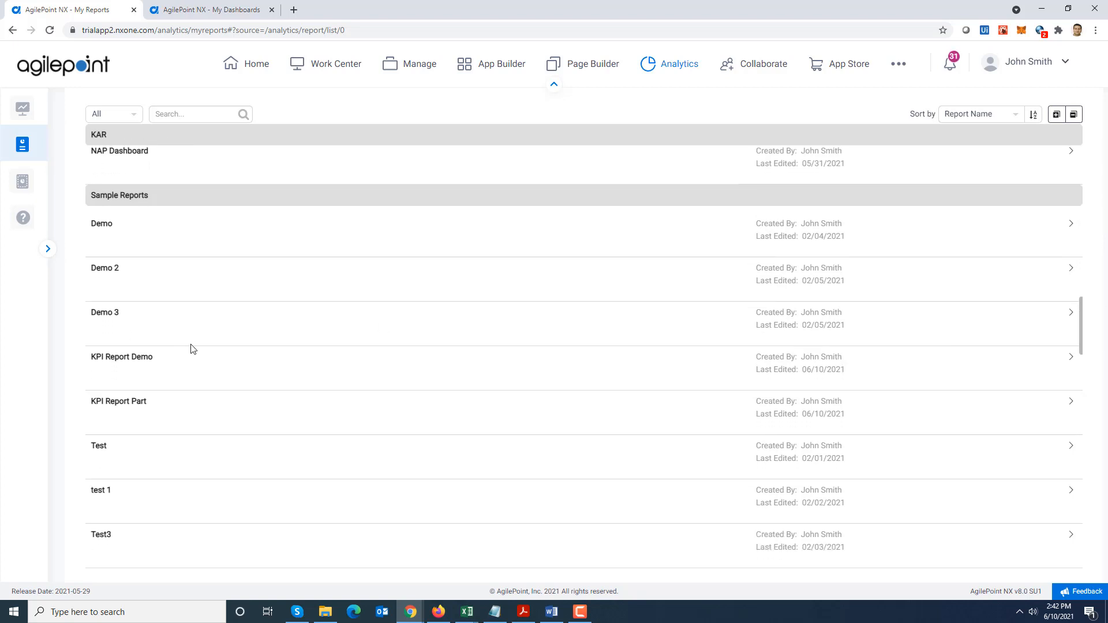
pyautogui.click(124, 359)
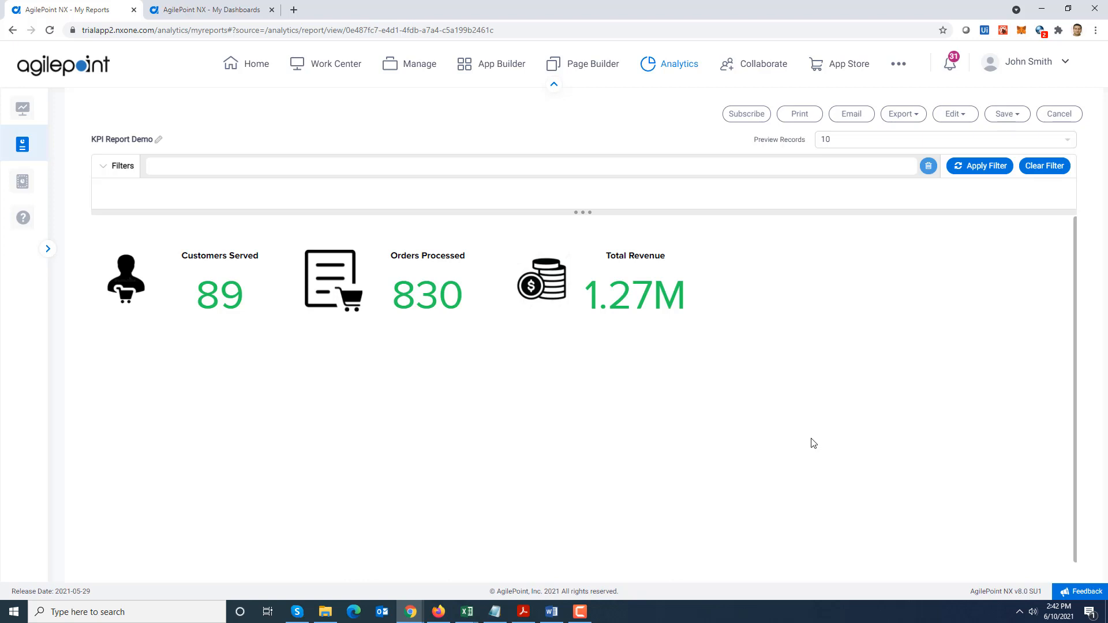
# Review the Northwind Dashboard and the KPI Report Part exports in Acrobat Reader, Excel (all three sheets) and Word
pyautogui.click(211, 10)
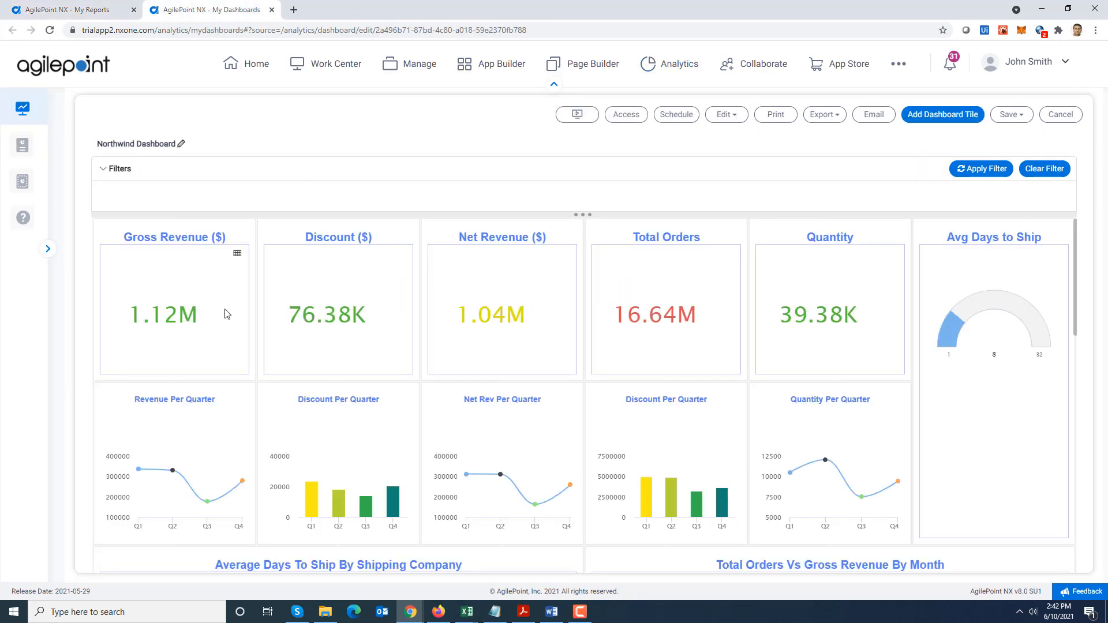
pyautogui.hotkey('ctrl', 'shift', 'Tab')
pyautogui.moveTo(555, 617)
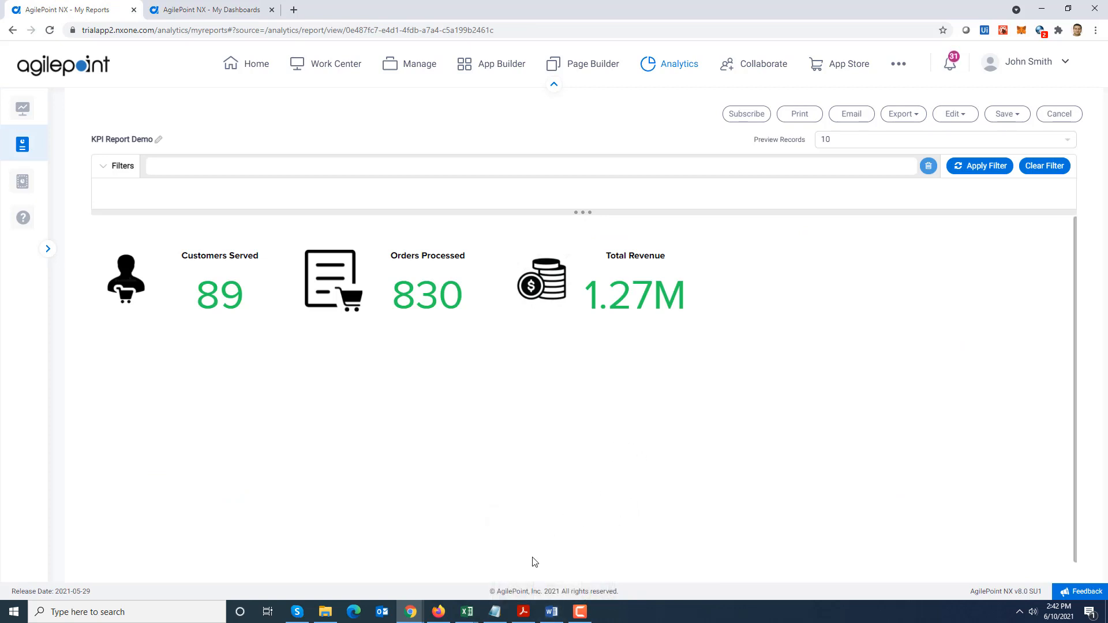
pyautogui.click(522, 611)
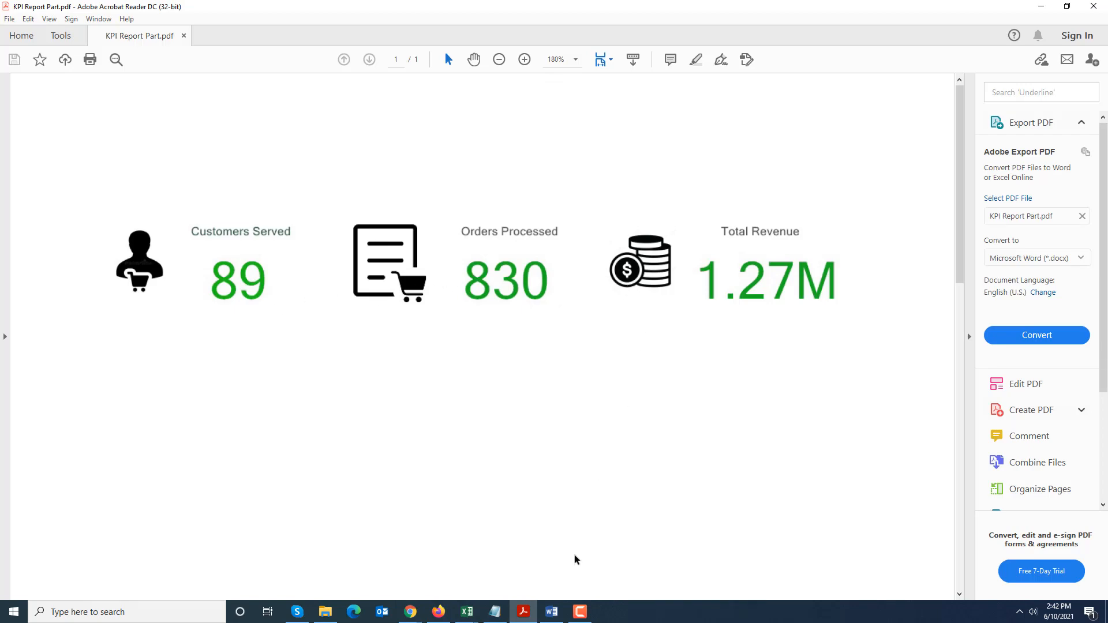
pyautogui.moveTo(466, 610)
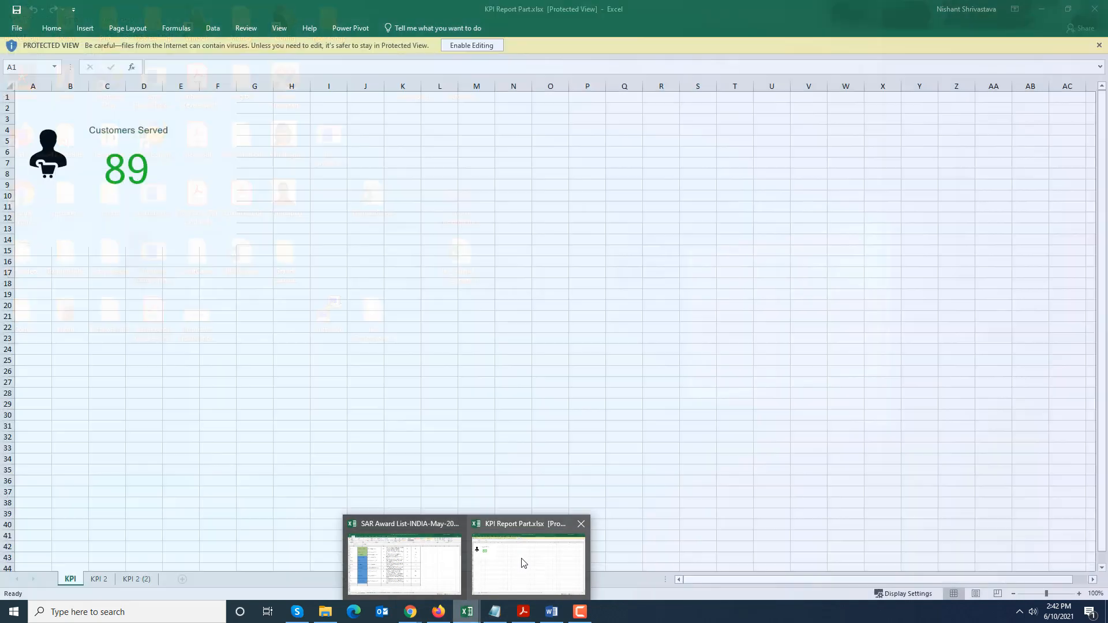
pyautogui.click(524, 563)
pyautogui.click(98, 579)
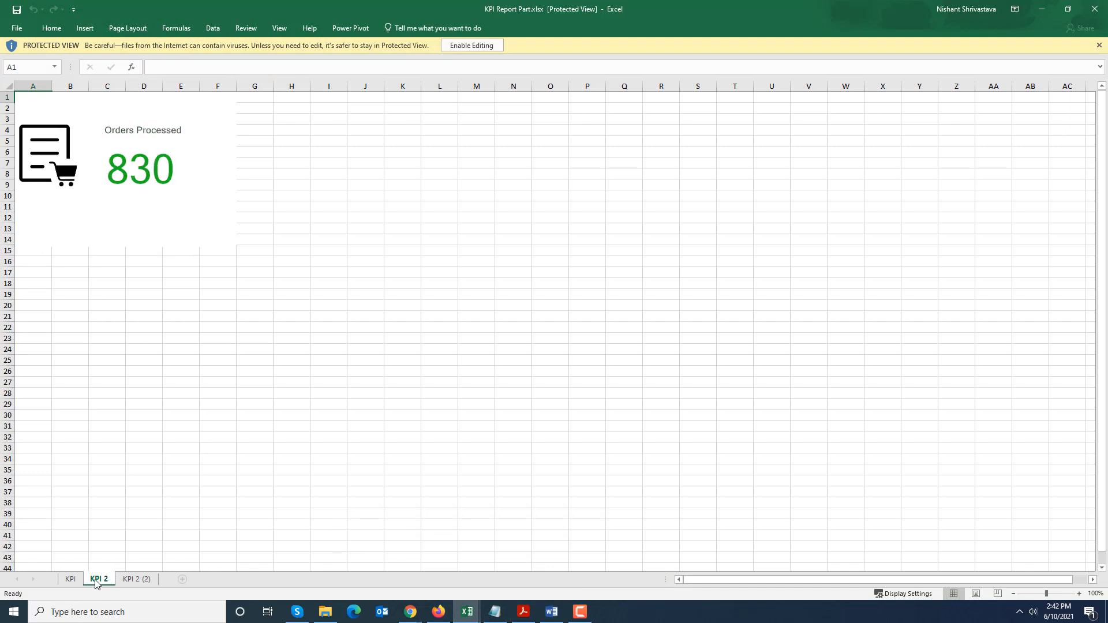
pyautogui.click(134, 580)
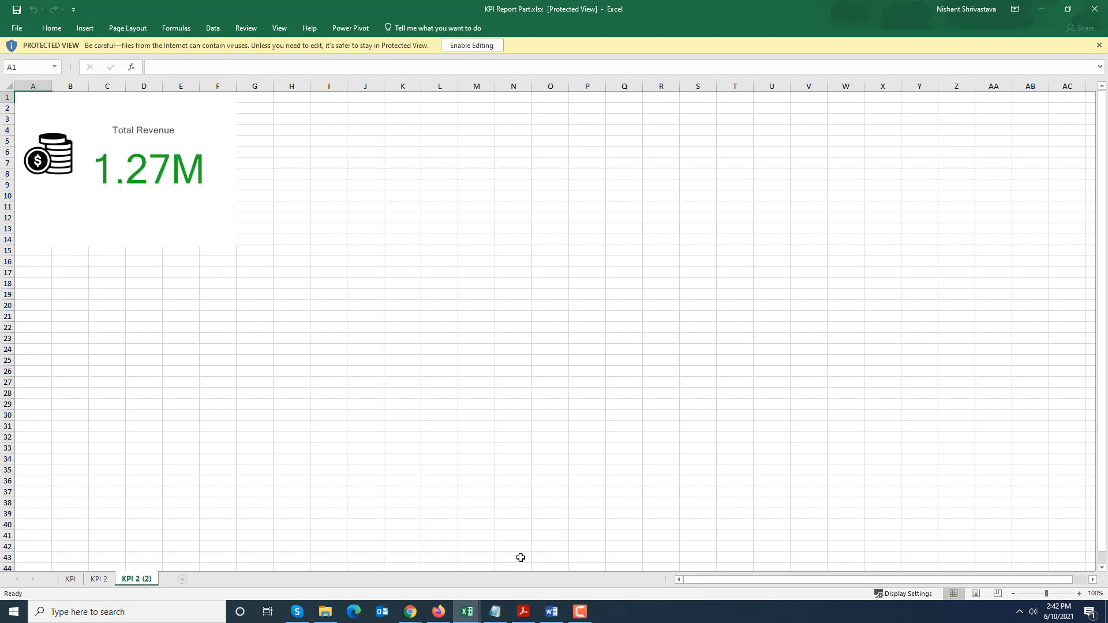
pyautogui.click(552, 611)
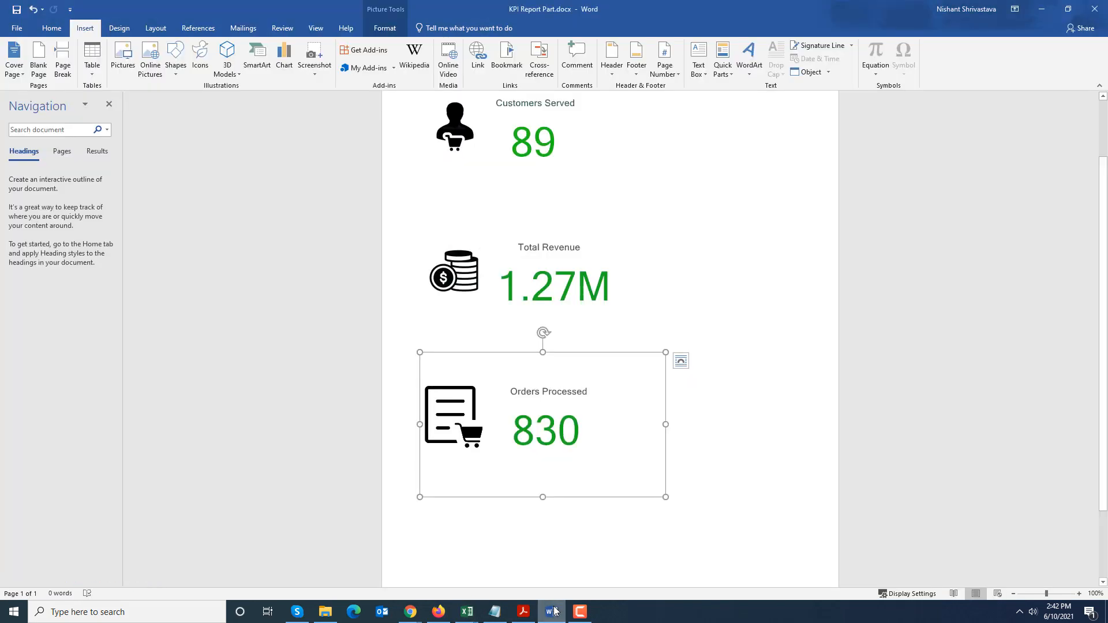
pyautogui.click(751, 460)
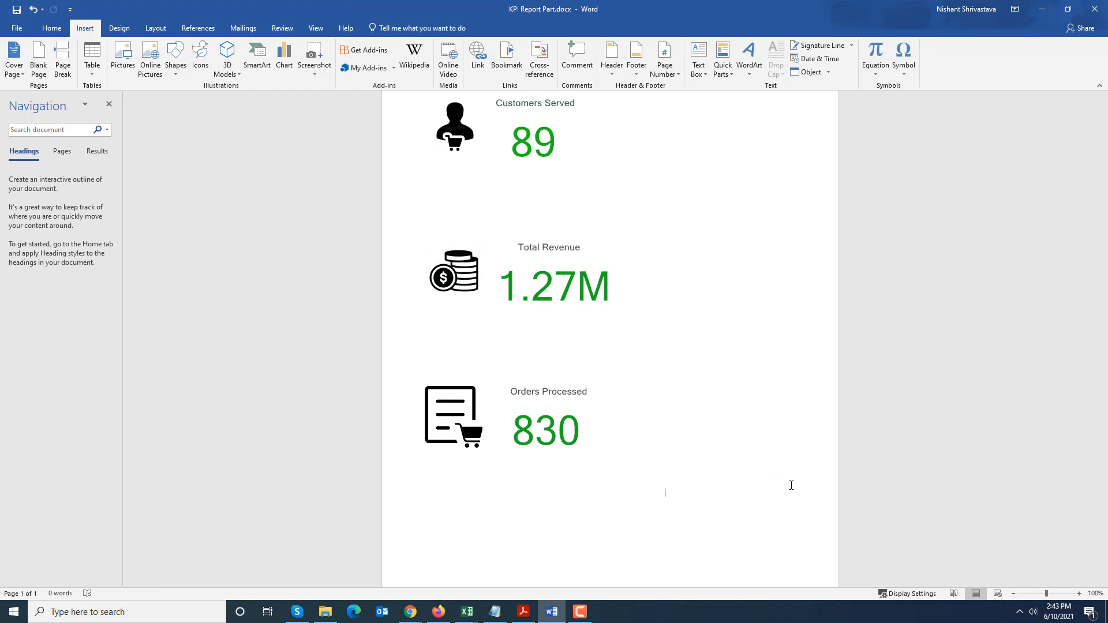